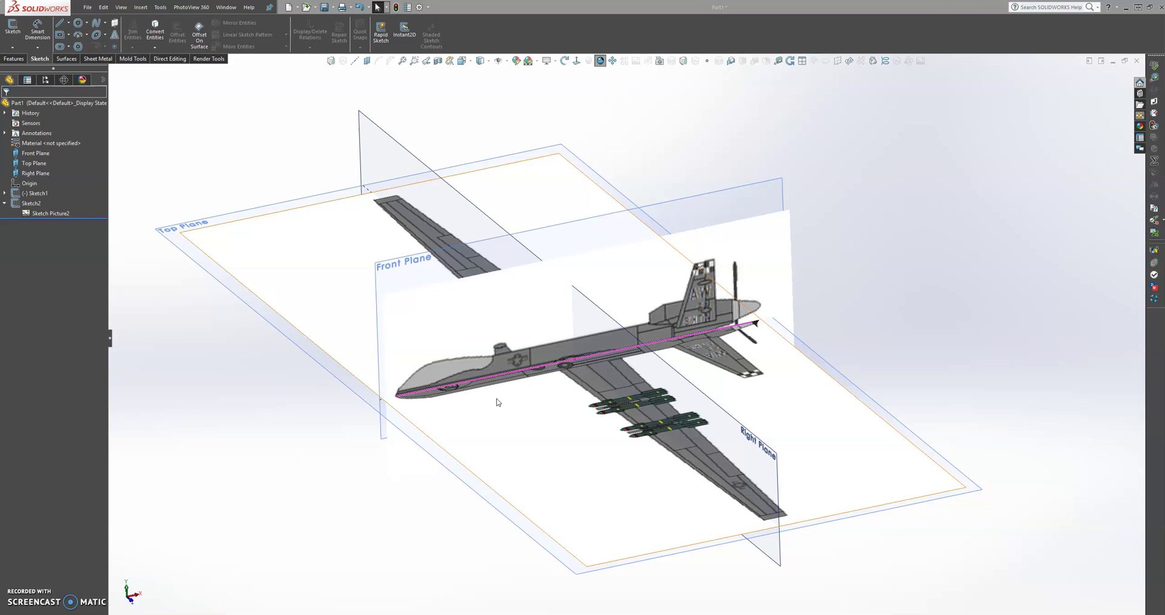
Step: Clear the current selection and select the Front Plane for the side-view outline
{"action": "left_click", "coordinate": [844, 188]}
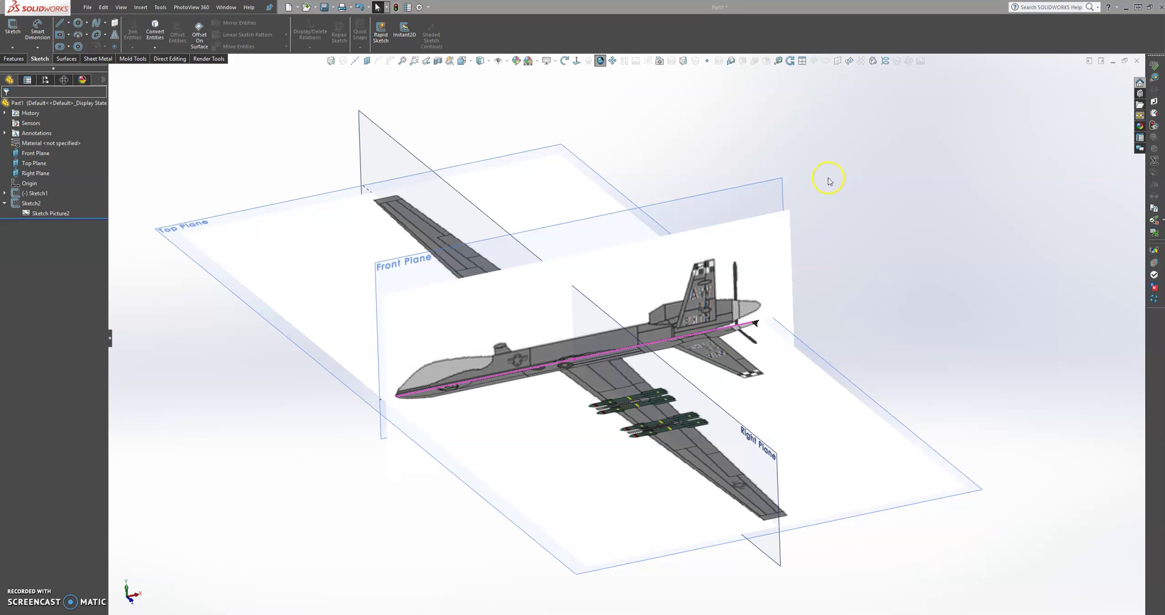
{"action": "left_click", "coordinate": [662, 220]}
Step: Open a new sketch on the Front Plane, viewed normal to it
{"action": "left_click", "coordinate": [692, 190]}
{"action": "scroll", "coordinate": [650, 247], "scroll_direction": "down", "scroll_amount": 4}
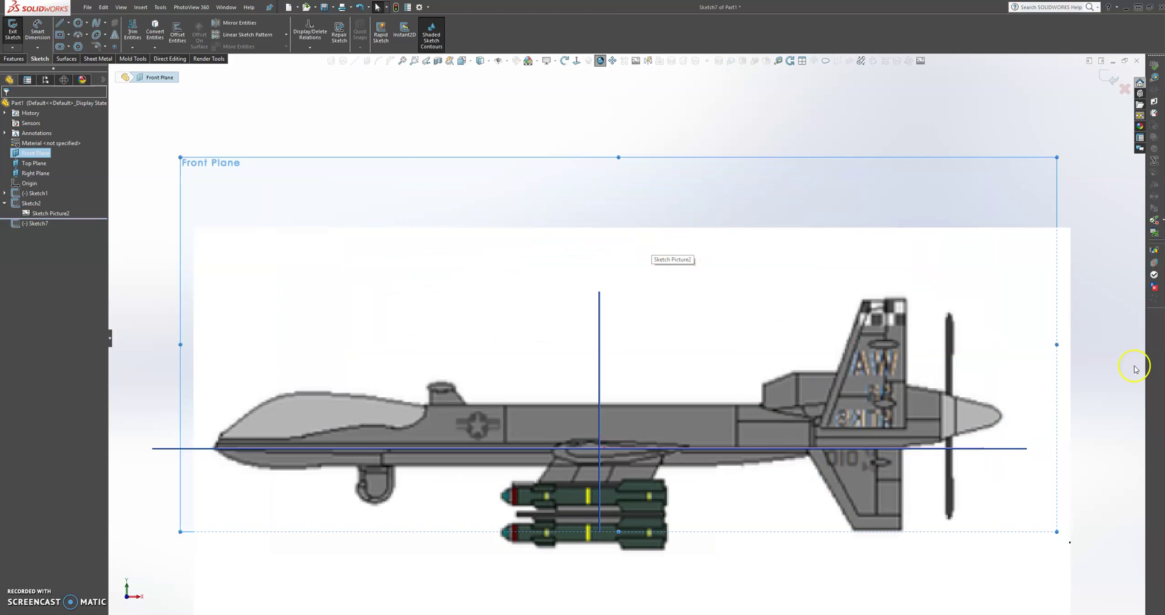
{"action": "scroll", "coordinate": [1032, 358], "scroll_direction": "up", "scroll_amount": 2}
{"action": "scroll", "coordinate": [780, 338], "scroll_direction": "down", "scroll_amount": 1}
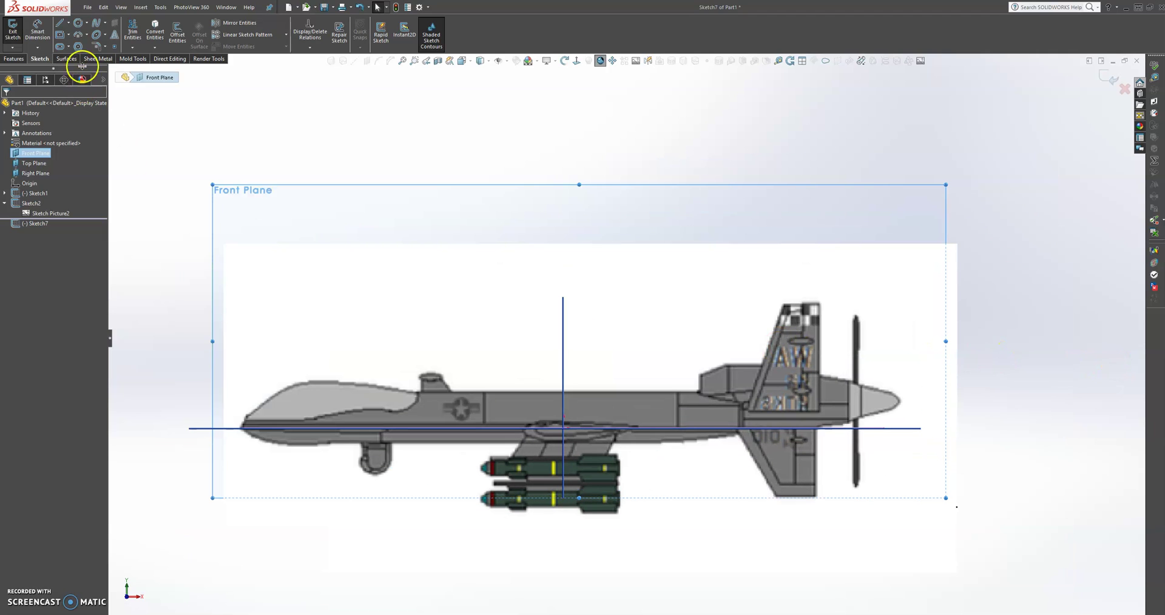
Step: Start a spline at the nose and place points up the nose slope and along the canopy top
{"action": "left_click", "coordinate": [95, 23]}
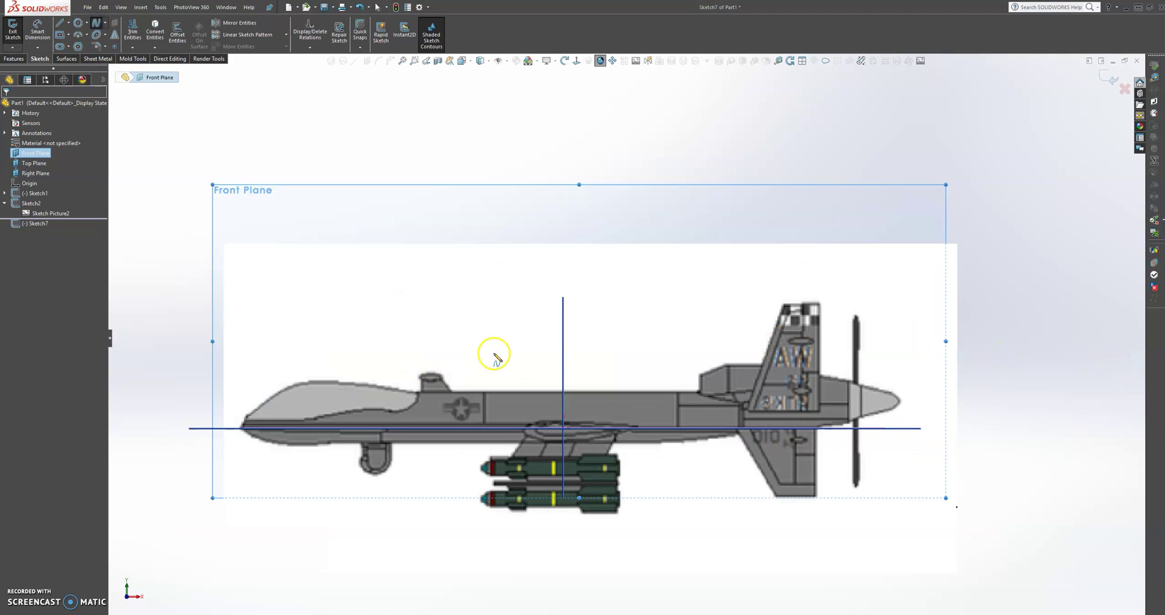
{"action": "scroll", "coordinate": [494, 358], "scroll_direction": "down", "scroll_amount": 1}
{"action": "scroll", "coordinate": [299, 416], "scroll_direction": "down", "scroll_amount": 3}
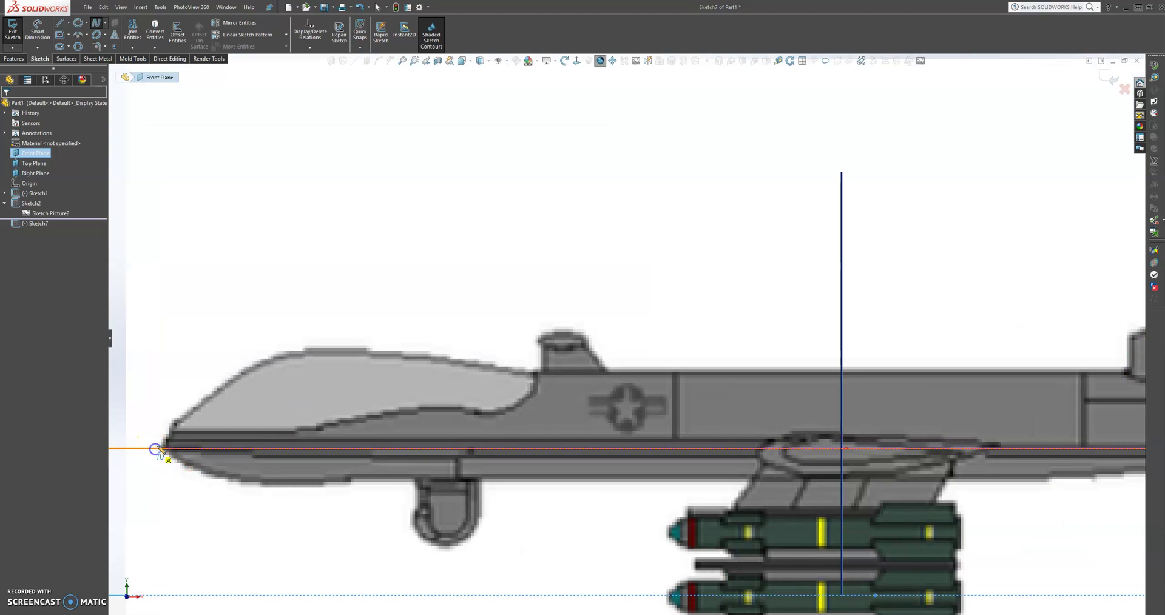
{"action": "left_click", "coordinate": [168, 443]}
{"action": "left_click", "coordinate": [226, 385]}
{"action": "left_click", "coordinate": [280, 356]}
{"action": "left_click", "coordinate": [320, 352]}
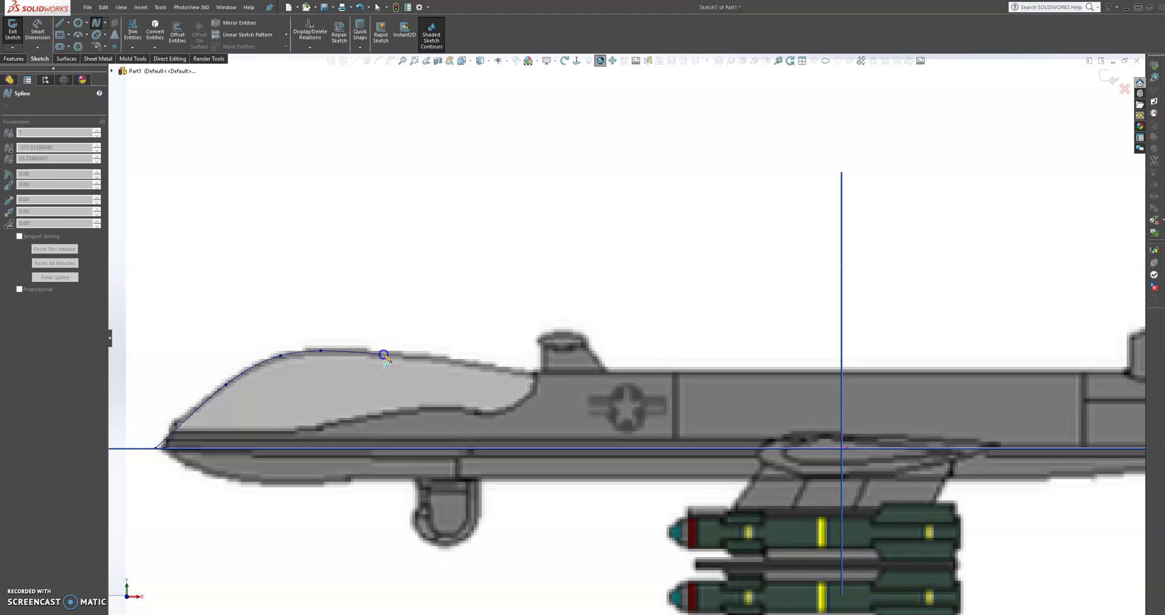
{"action": "left_click", "coordinate": [384, 354]}
{"action": "left_click", "coordinate": [448, 358]}
{"action": "left_click", "coordinate": [506, 368]}
Step: Continue the spline along the fuselage top and tail, ending it at the spinner tip
{"action": "left_click", "coordinate": [558, 368]}
{"action": "left_click", "coordinate": [692, 369]}
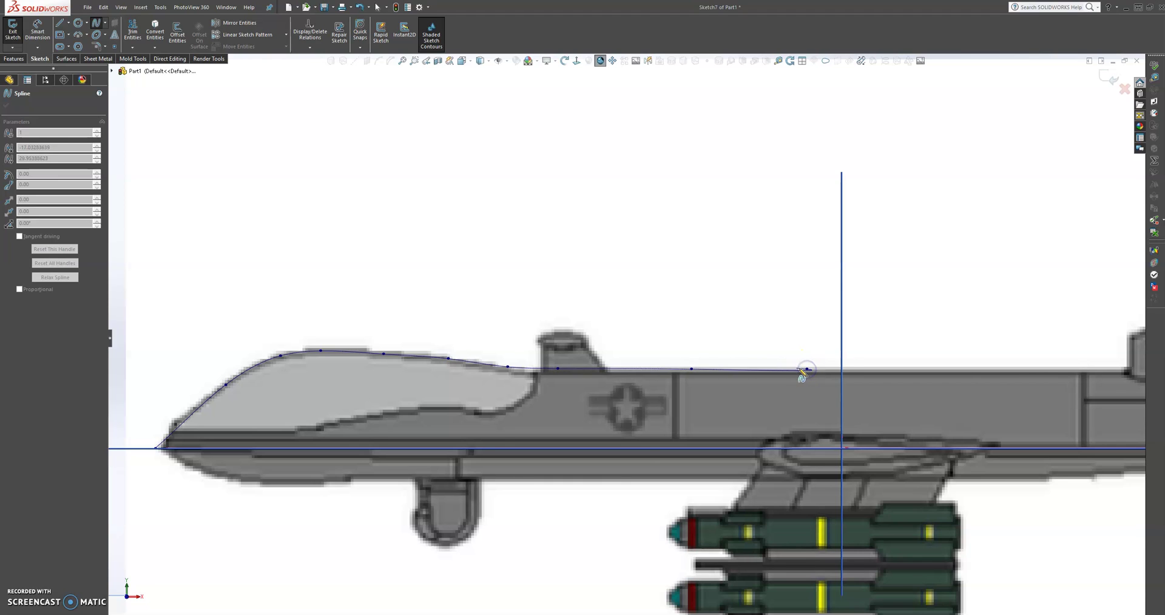
{"action": "scroll", "coordinate": [845, 372], "scroll_direction": "up", "scroll_amount": 4}
{"action": "scroll", "coordinate": [672, 364], "scroll_direction": "down", "scroll_amount": 2}
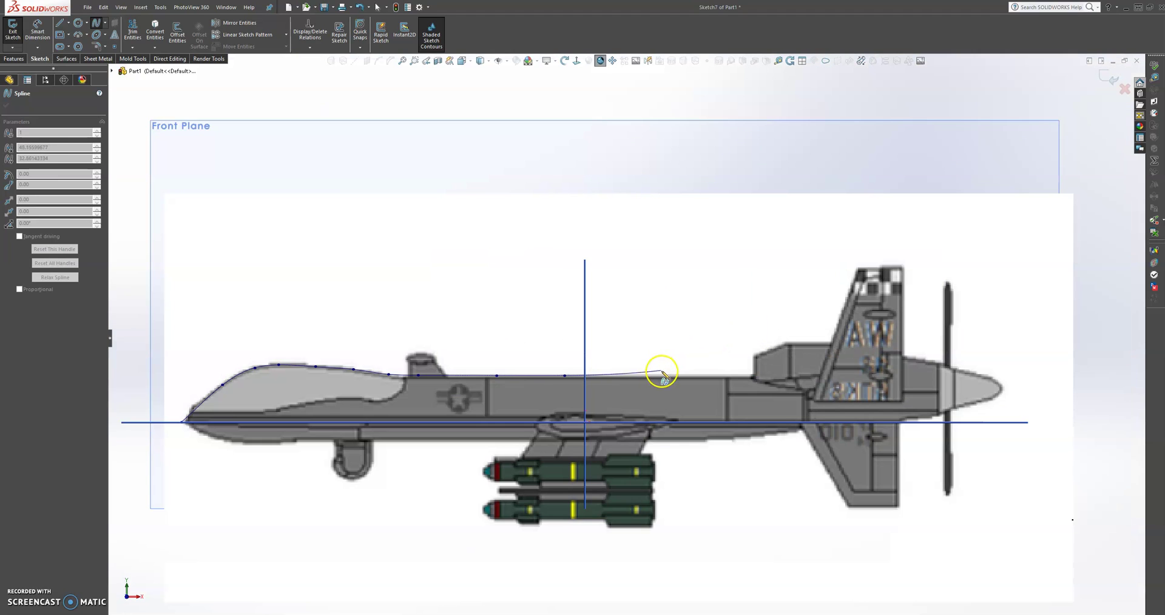
{"action": "left_click", "coordinate": [671, 377]}
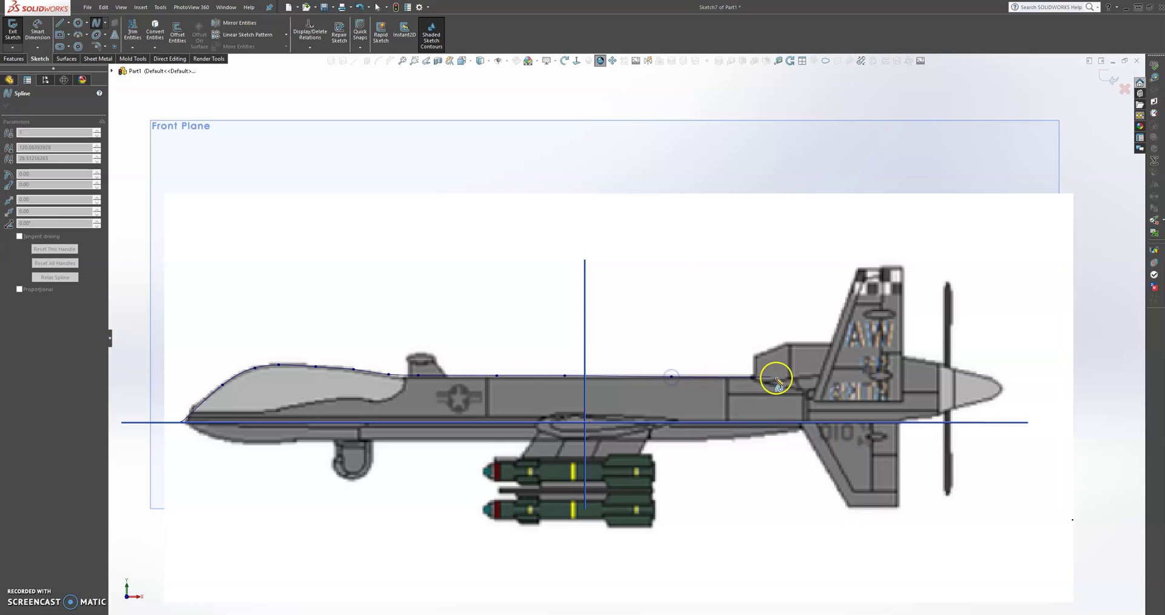
{"action": "left_click", "coordinate": [808, 378]}
{"action": "left_click", "coordinate": [914, 380]}
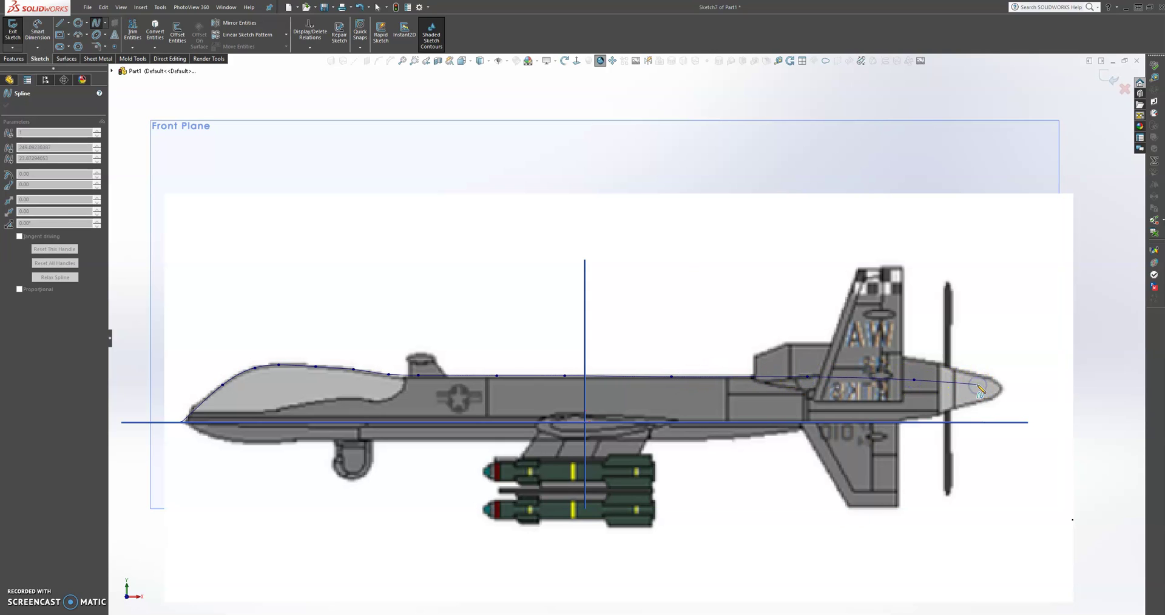
{"action": "double_click", "coordinate": [978, 384]}
{"action": "key", "text": "Escape"}
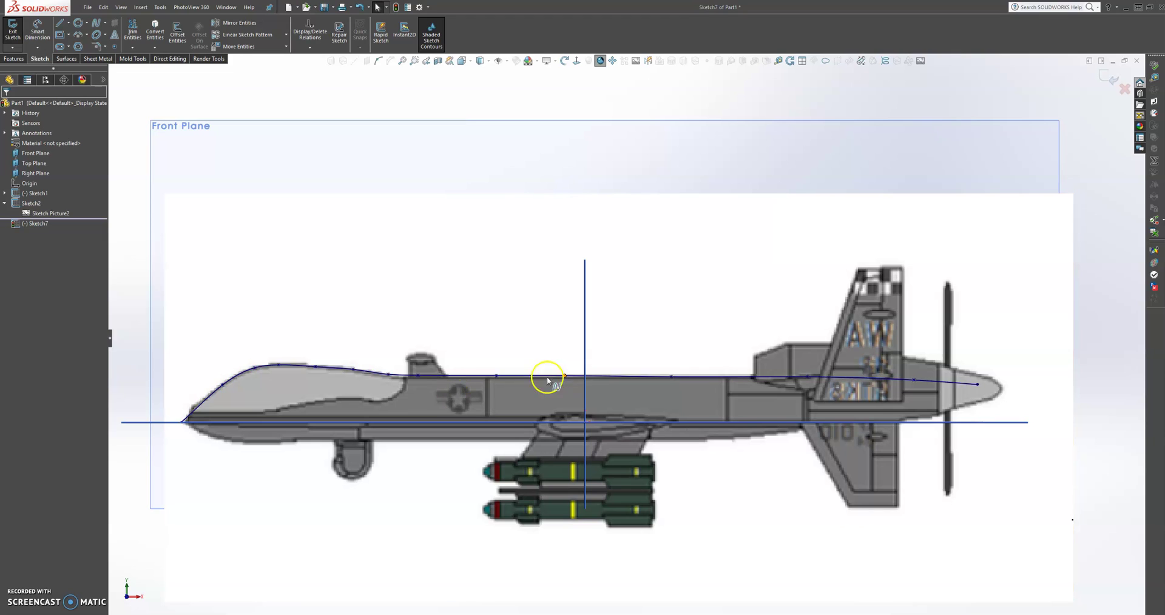
Step: Select the new spline and display its control polygon for editing
{"action": "left_click", "coordinate": [529, 379]}
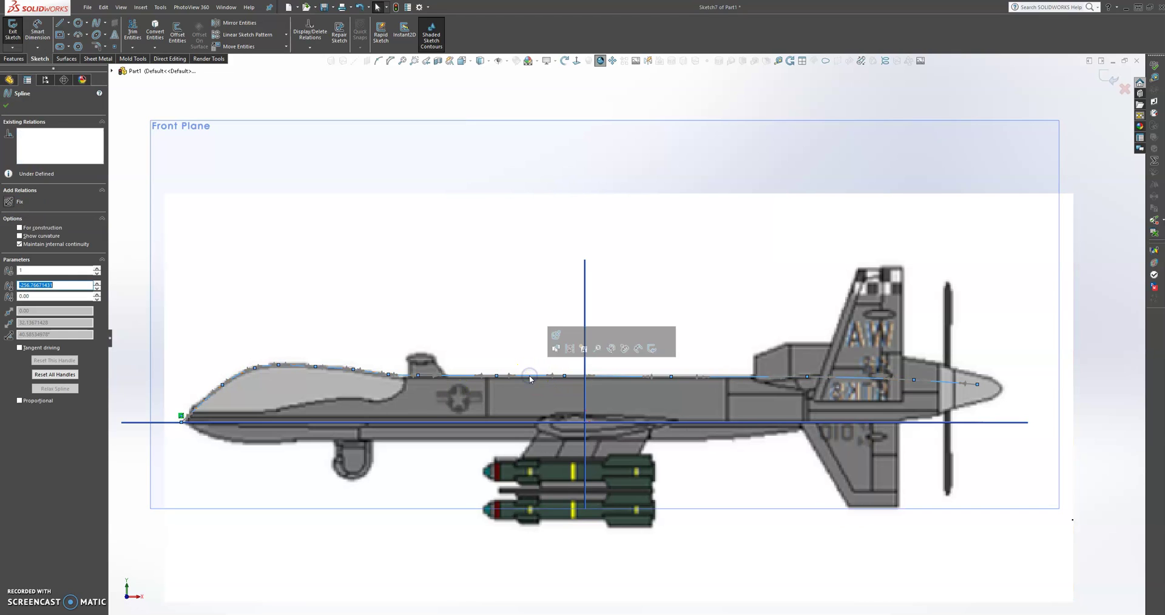
{"action": "left_click", "coordinate": [389, 61]}
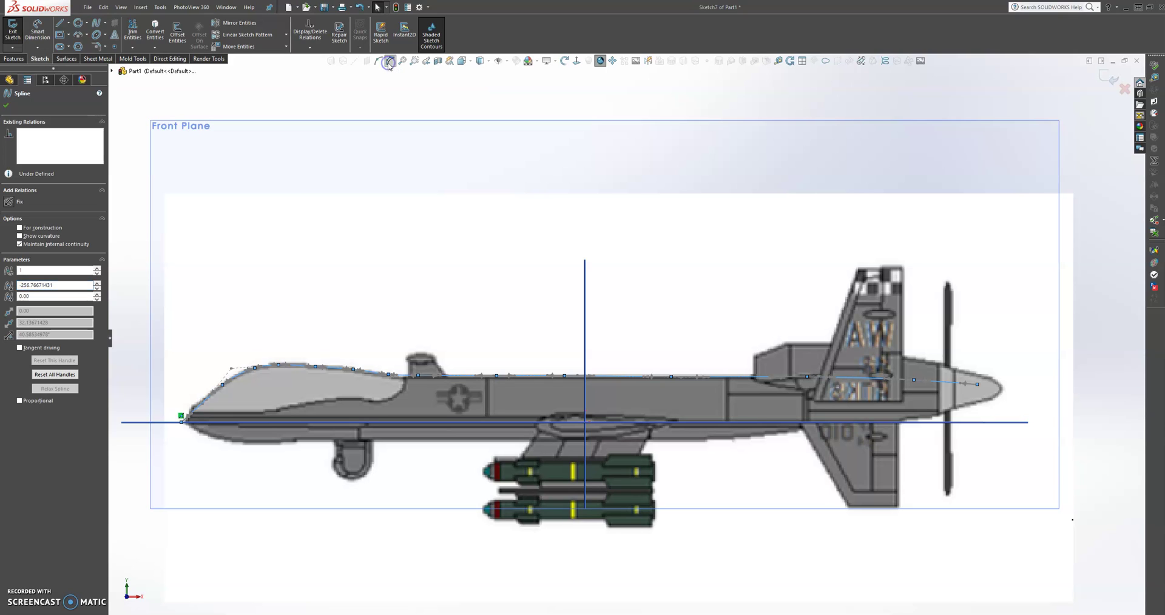
{"action": "left_click", "coordinate": [5, 107]}
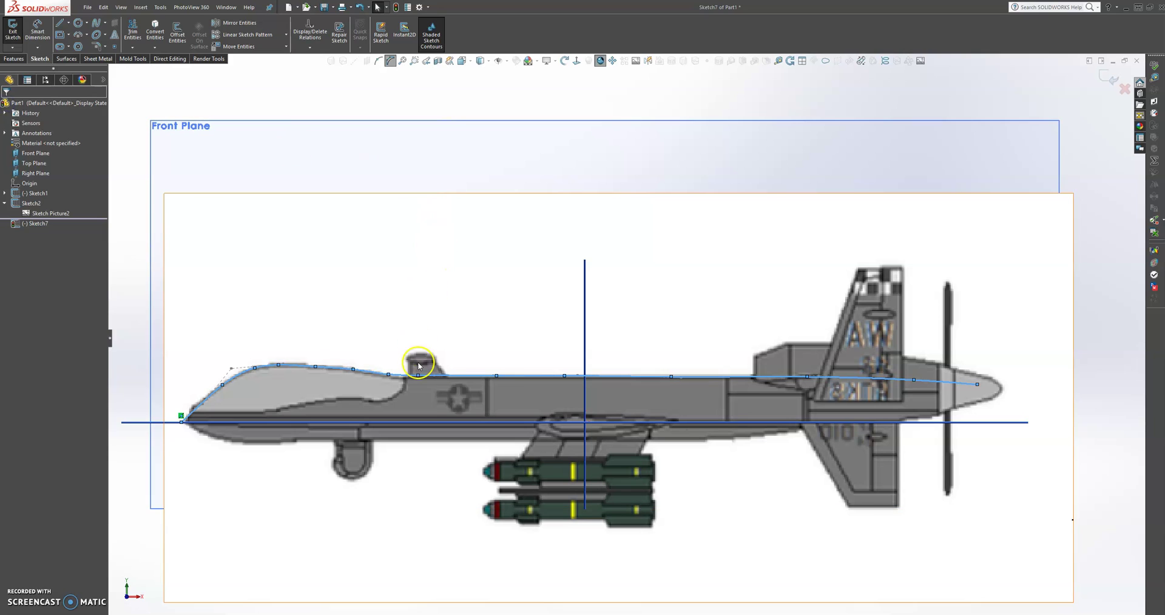
{"action": "left_click", "coordinate": [230, 368]}
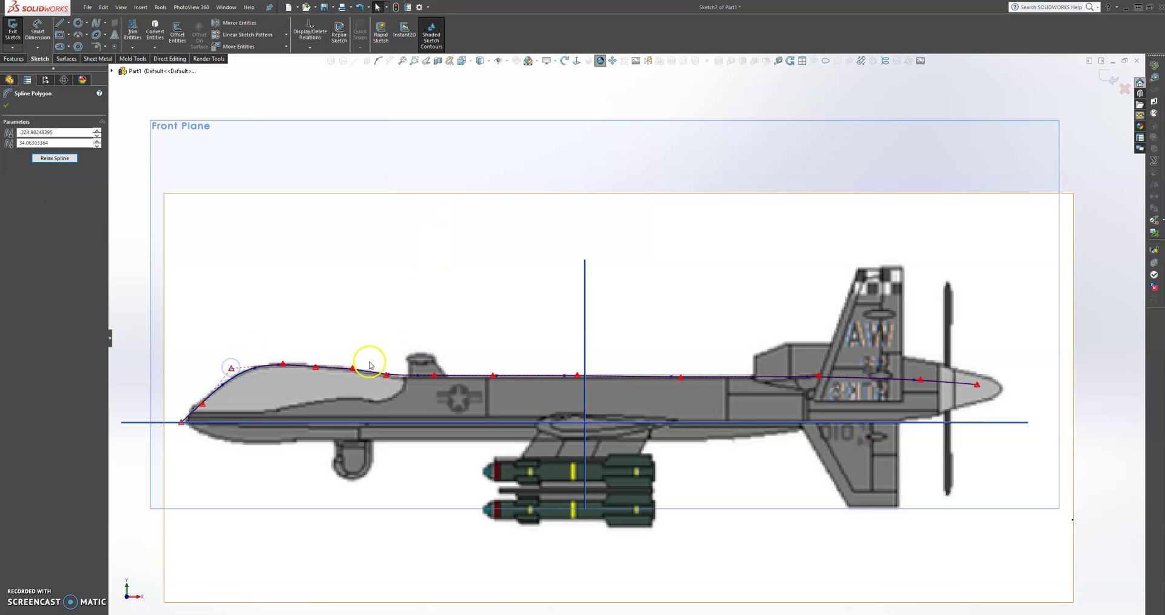
{"action": "scroll", "coordinate": [675, 377], "scroll_direction": "down", "scroll_amount": 3}
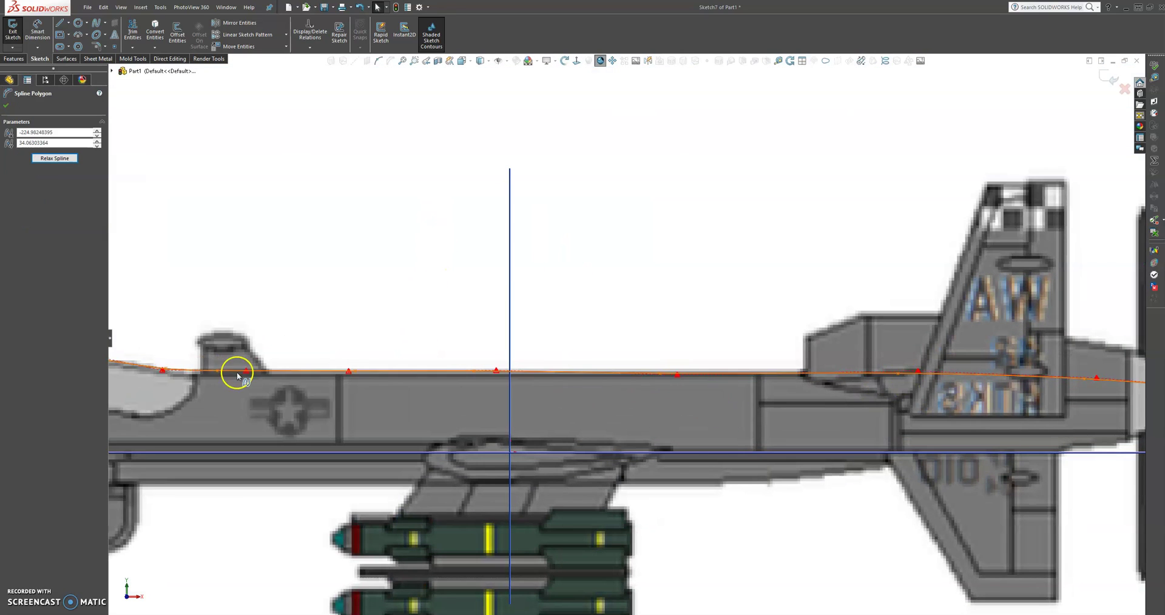
{"action": "scroll", "coordinate": [241, 379], "scroll_direction": "up", "scroll_amount": 3}
{"action": "scroll", "coordinate": [246, 381], "scroll_direction": "down", "scroll_amount": 4}
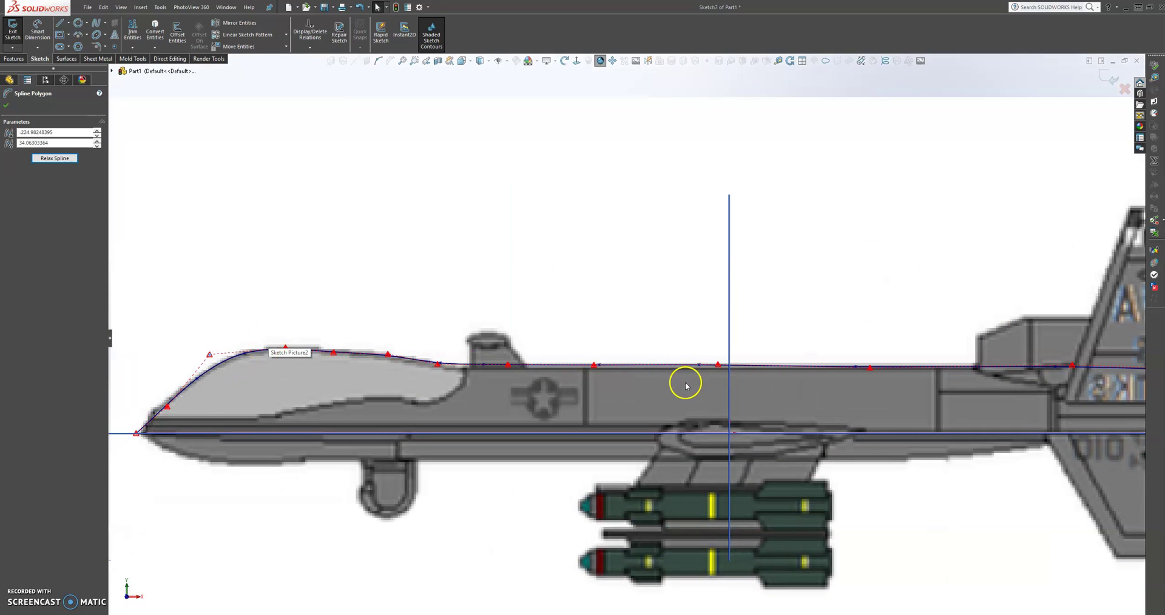
{"action": "scroll", "coordinate": [686, 386], "scroll_direction": "down", "scroll_amount": 1}
Step: Lower a mid-fuselage control vertex onto the fuselage top line
{"action": "left_click", "coordinate": [721, 363]}
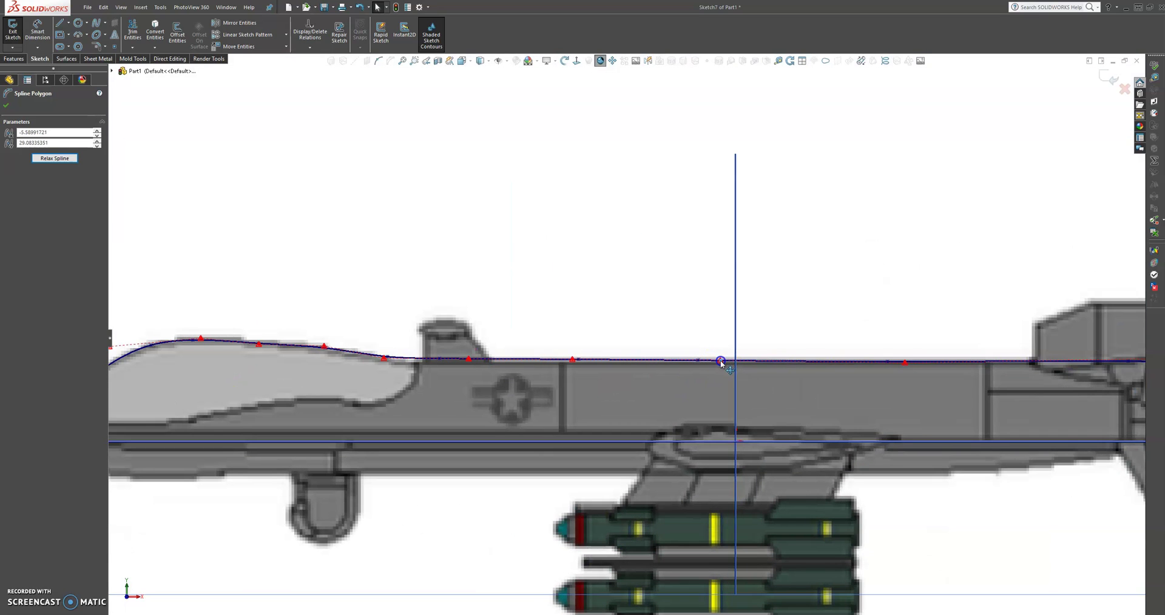
{"action": "left_click", "coordinate": [603, 361]}
{"action": "left_click", "coordinate": [573, 360]}
{"action": "left_click_drag", "start_coordinate": [571, 358], "coordinate": [572, 362]}
{"action": "key", "text": "z"}
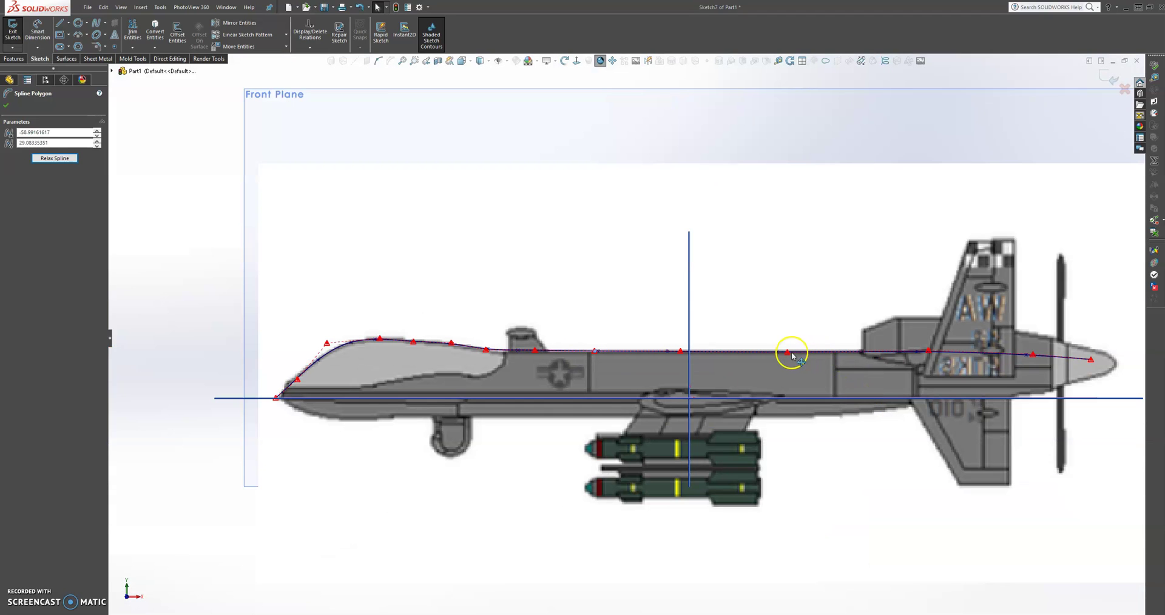
Step: Move the spline's end vertex at the tail onto the spinner tip
{"action": "left_click", "coordinate": [787, 352]}
{"action": "scroll", "coordinate": [965, 361], "scroll_direction": "up", "scroll_amount": 2}
{"action": "left_click", "coordinate": [870, 345]}
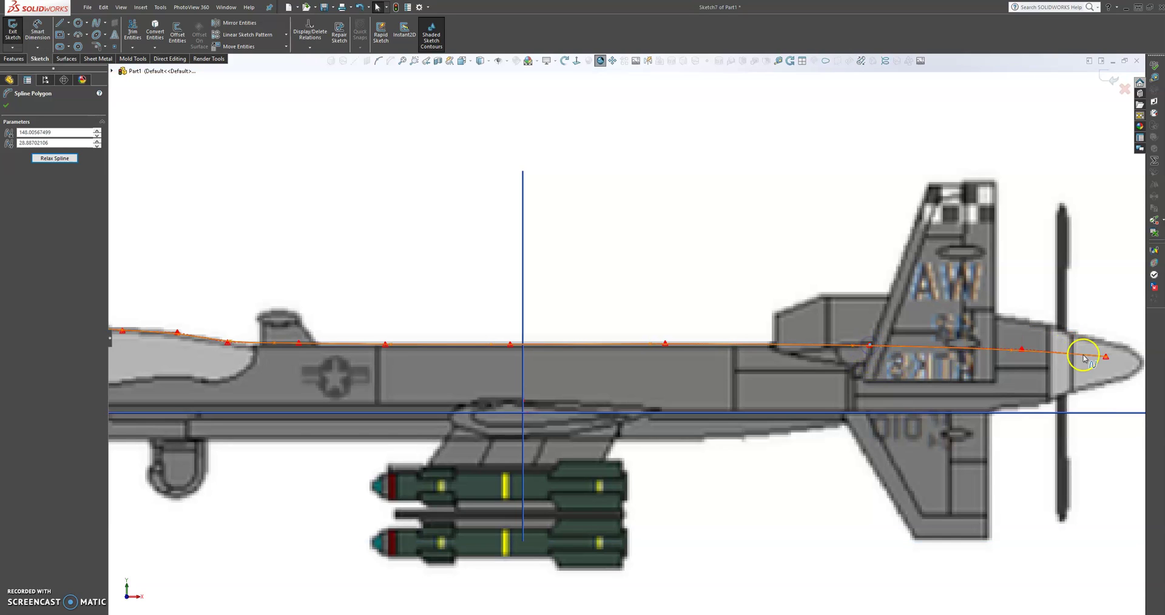
{"action": "left_click_drag", "start_coordinate": [1106, 356], "coordinate": [1124, 354]}
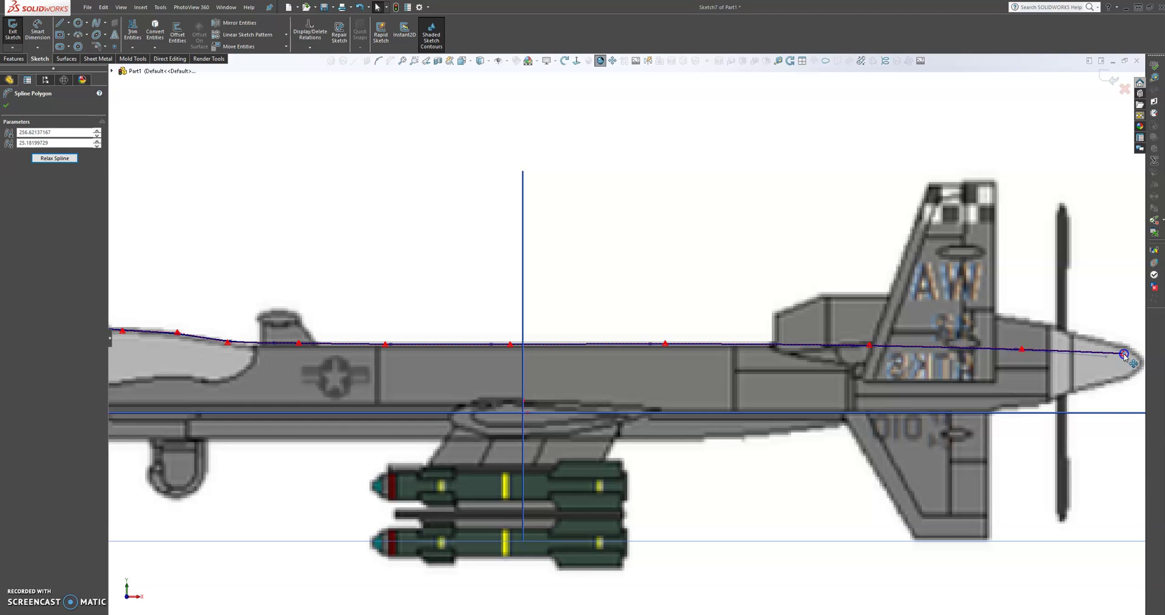
{"action": "left_click", "coordinate": [1021, 355]}
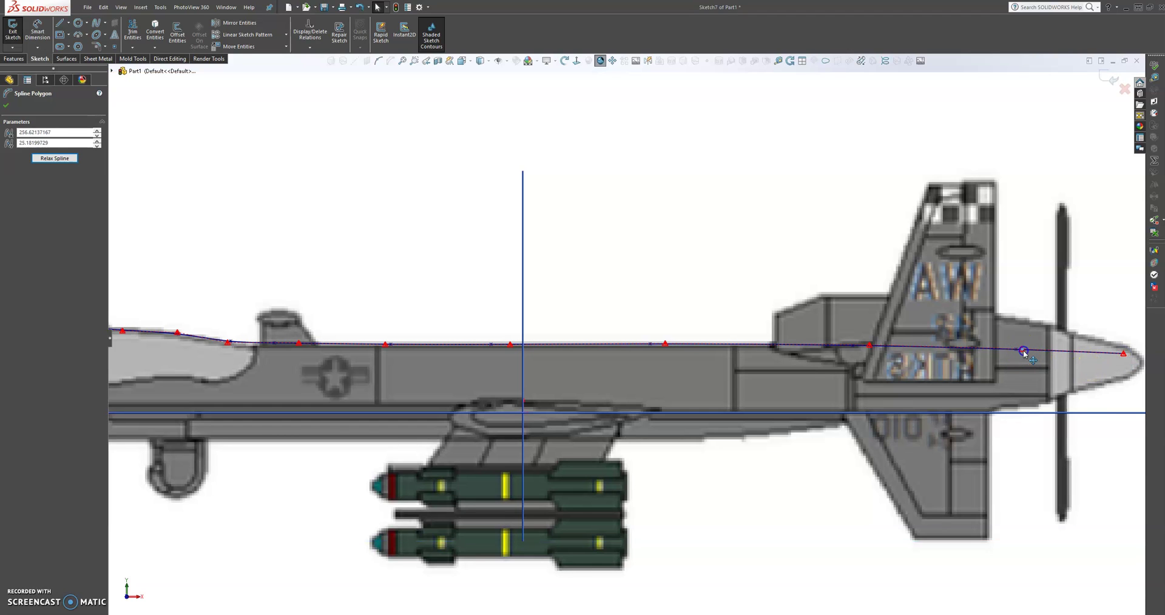
{"action": "scroll", "coordinate": [456, 379], "scroll_direction": "up", "scroll_amount": 5}
{"action": "scroll", "coordinate": [312, 341], "scroll_direction": "down", "scroll_amount": 8}
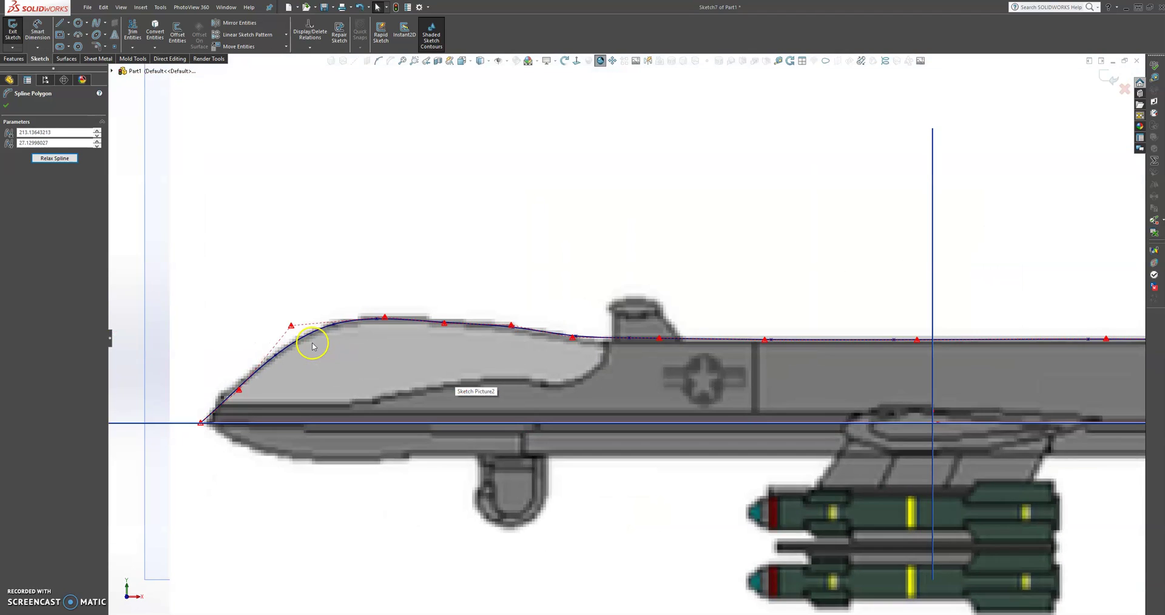
{"action": "scroll", "coordinate": [312, 347], "scroll_direction": "down", "scroll_amount": 3}
Step: Adjust the nose, canopy and dorsal vertices so the curve follows the upper outline
{"action": "left_click_drag", "start_coordinate": [240, 411], "coordinate": [222, 416]}
{"action": "left_click", "coordinate": [478, 313]}
{"action": "left_click_drag", "start_coordinate": [539, 314], "coordinate": [543, 312]}
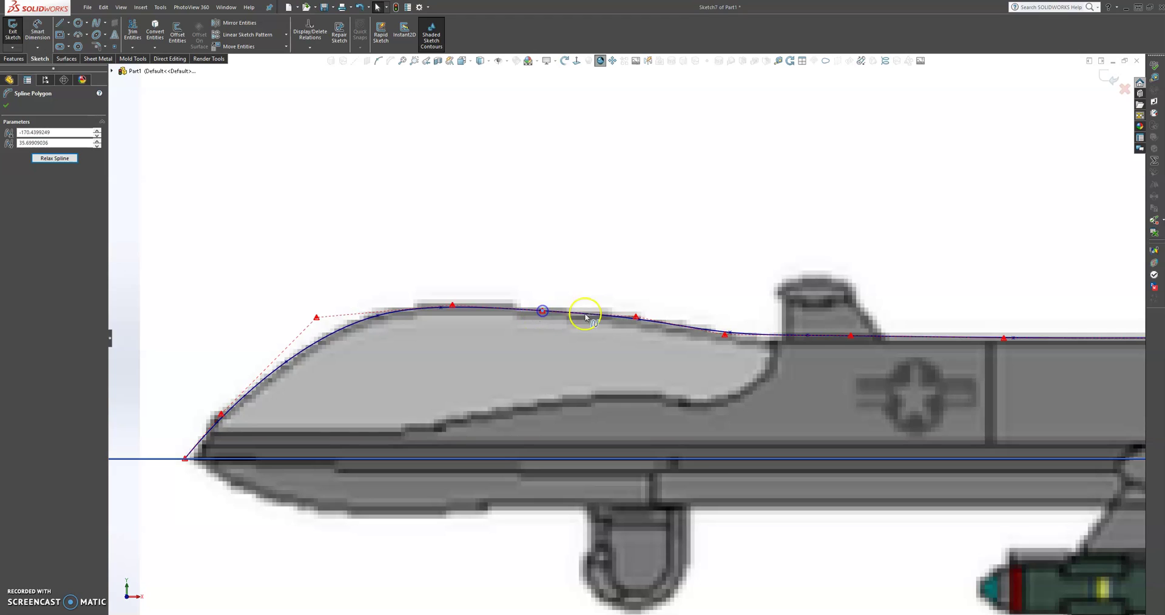
{"action": "left_click_drag", "start_coordinate": [636, 316], "coordinate": [635, 320]}
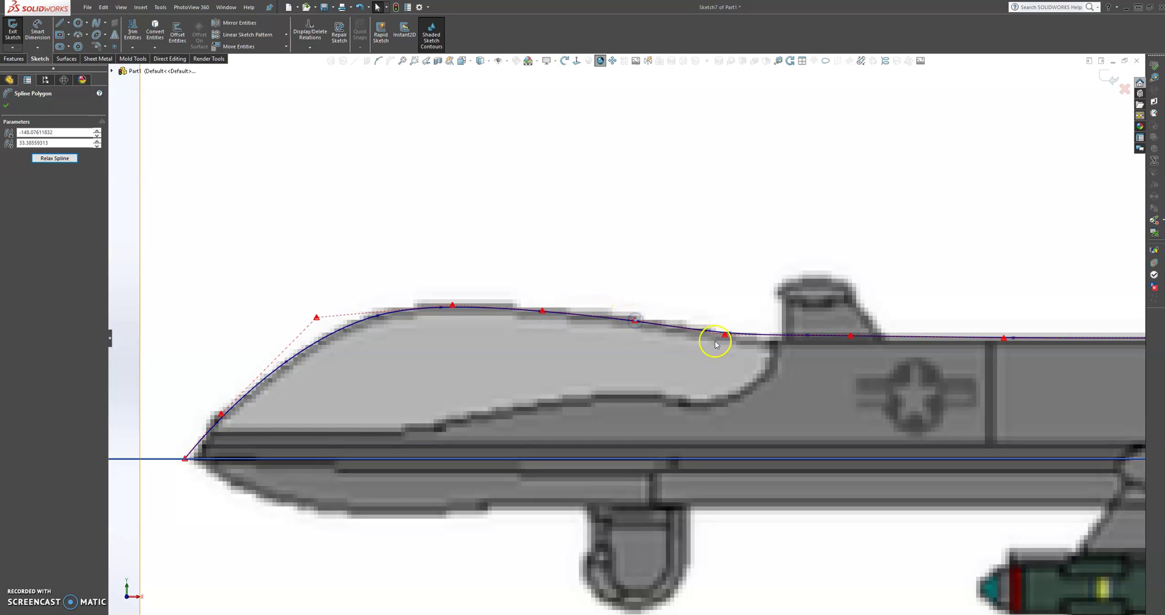
{"action": "left_click_drag", "start_coordinate": [720, 341], "coordinate": [724, 343]}
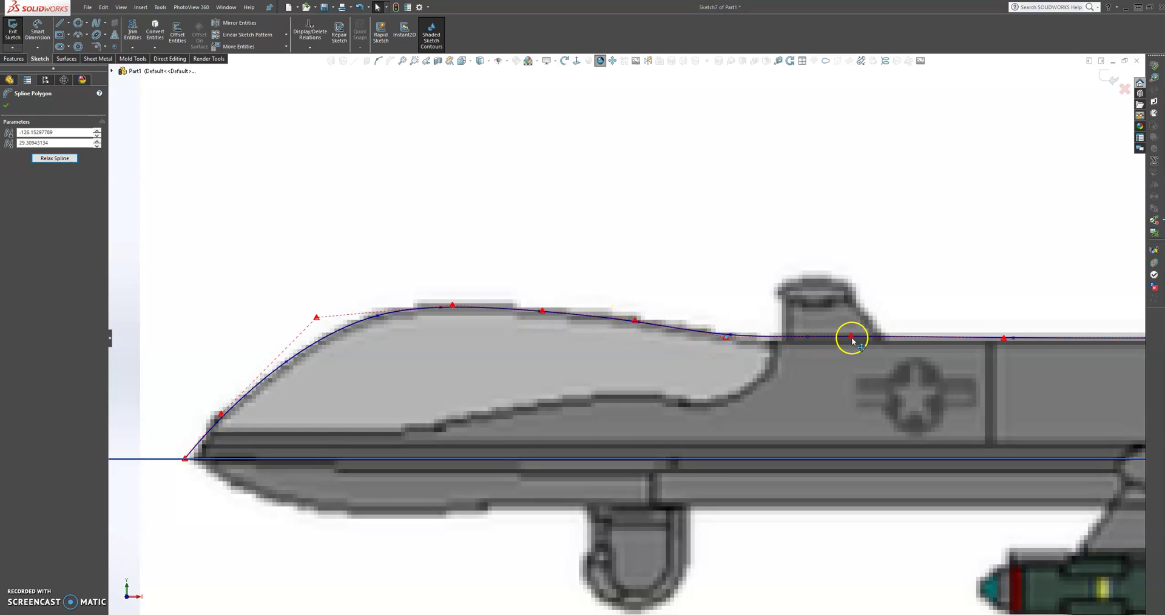
{"action": "left_click_drag", "start_coordinate": [854, 338], "coordinate": [853, 340]}
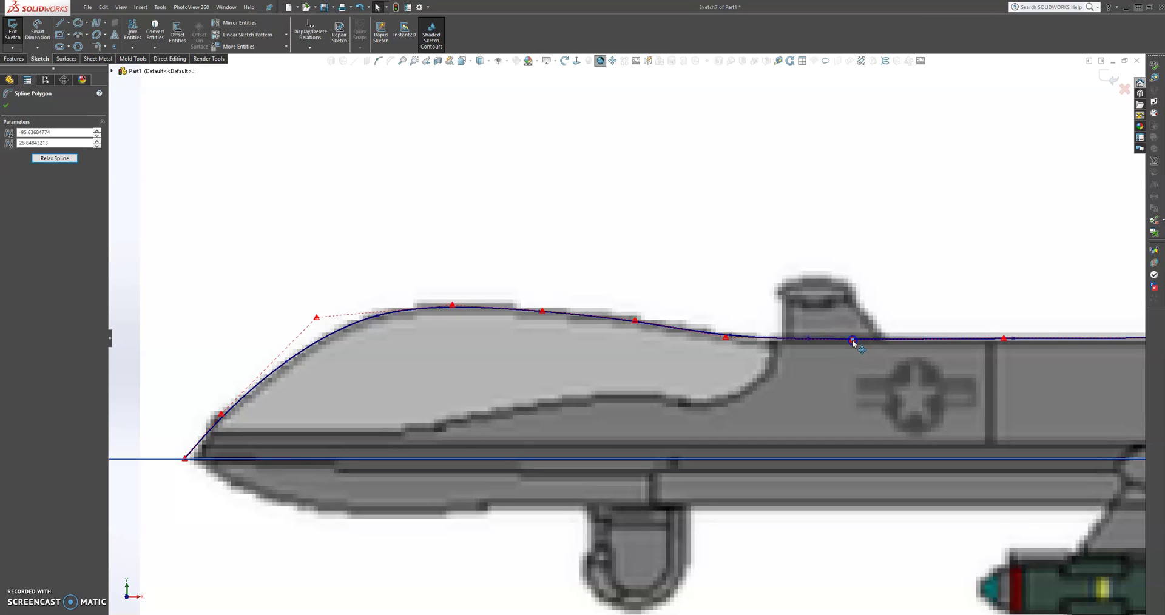
{"action": "left_click", "coordinate": [1004, 340]}
{"action": "scroll", "coordinate": [939, 380], "scroll_direction": "up", "scroll_amount": 5}
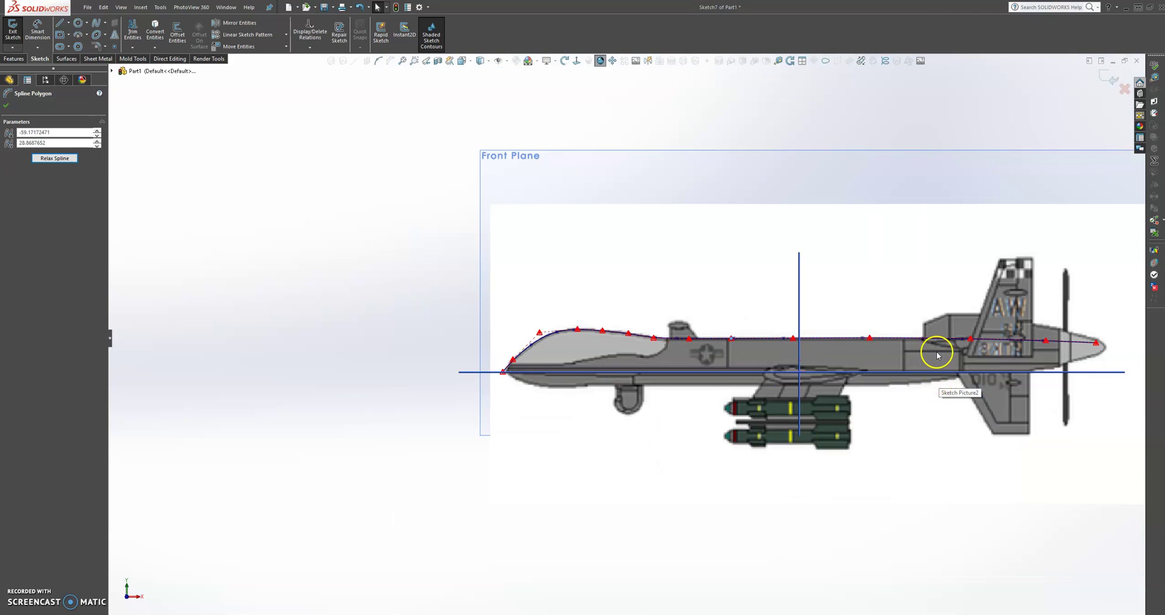
{"action": "scroll", "coordinate": [937, 379], "scroll_direction": "down", "scroll_amount": 3}
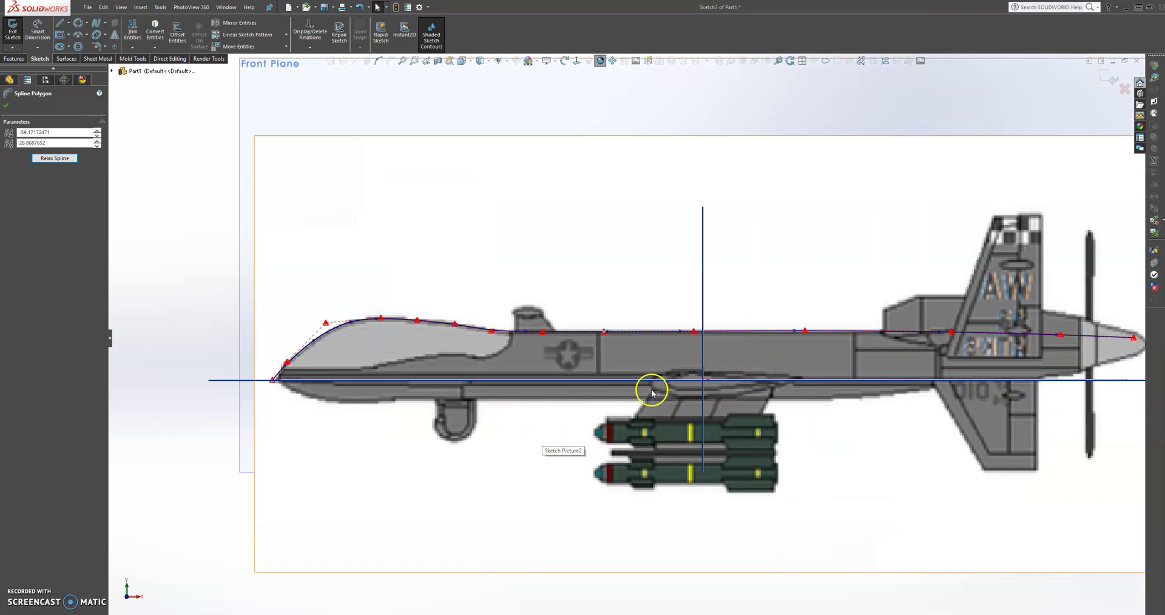
{"action": "scroll", "coordinate": [491, 321], "scroll_direction": "up", "scroll_amount": 2}
{"action": "scroll", "coordinate": [489, 327], "scroll_direction": "down", "scroll_amount": 3}
{"action": "left_click", "coordinate": [600, 344]}
{"action": "right_click", "coordinate": [601, 344]}
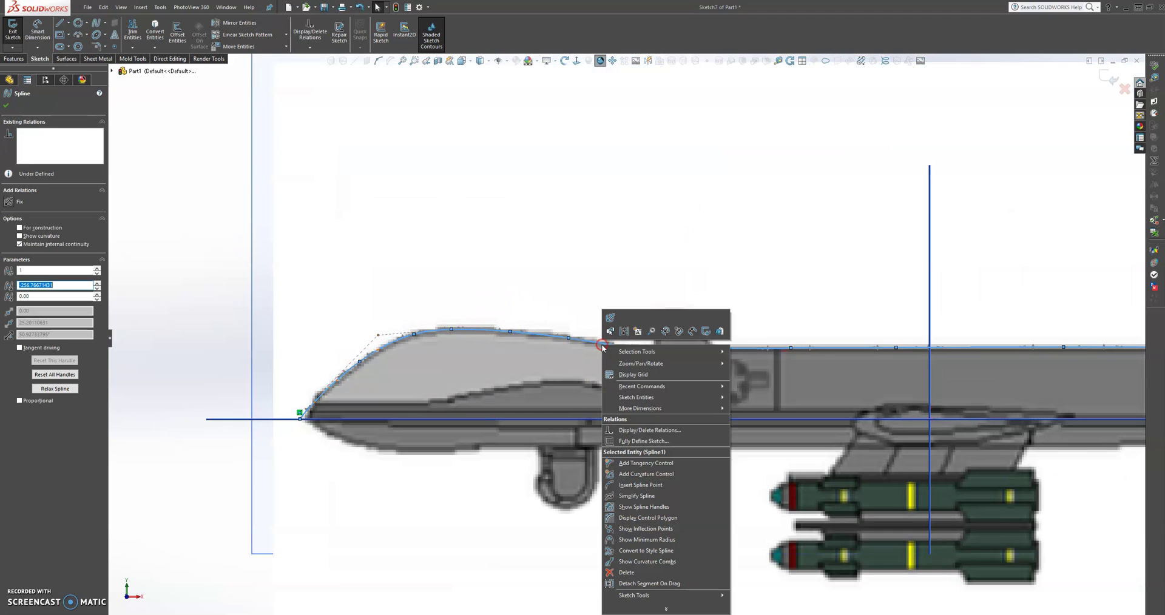
{"action": "left_click", "coordinate": [612, 562]}
{"action": "scroll", "coordinate": [740, 470], "scroll_direction": "up", "scroll_amount": 4}
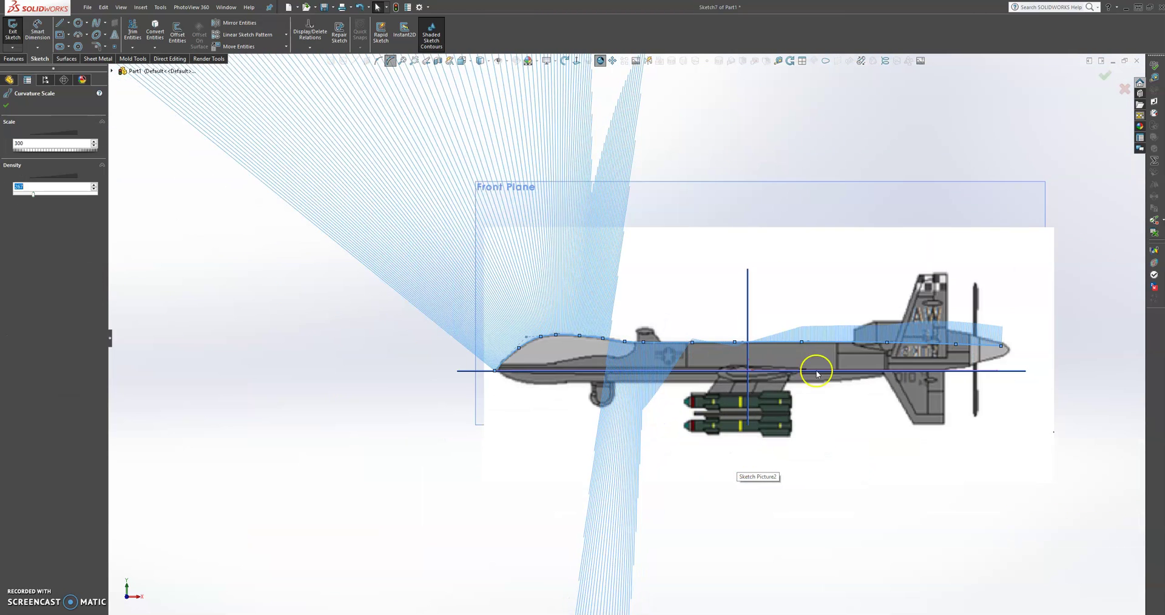
{"action": "scroll", "coordinate": [801, 352], "scroll_direction": "up", "scroll_amount": 3}
{"action": "scroll", "coordinate": [719, 270], "scroll_direction": "up", "scroll_amount": 2}
{"action": "scroll", "coordinate": [704, 264], "scroll_direction": "up", "scroll_amount": 1}
{"action": "scroll", "coordinate": [695, 261], "scroll_direction": "up", "scroll_amount": 3}
{"action": "scroll", "coordinate": [695, 261], "scroll_direction": "down", "scroll_amount": 3}
{"action": "scroll", "coordinate": [534, 441], "scroll_direction": "down", "scroll_amount": 4}
{"action": "scroll", "coordinate": [648, 369], "scroll_direction": "down", "scroll_amount": 6}
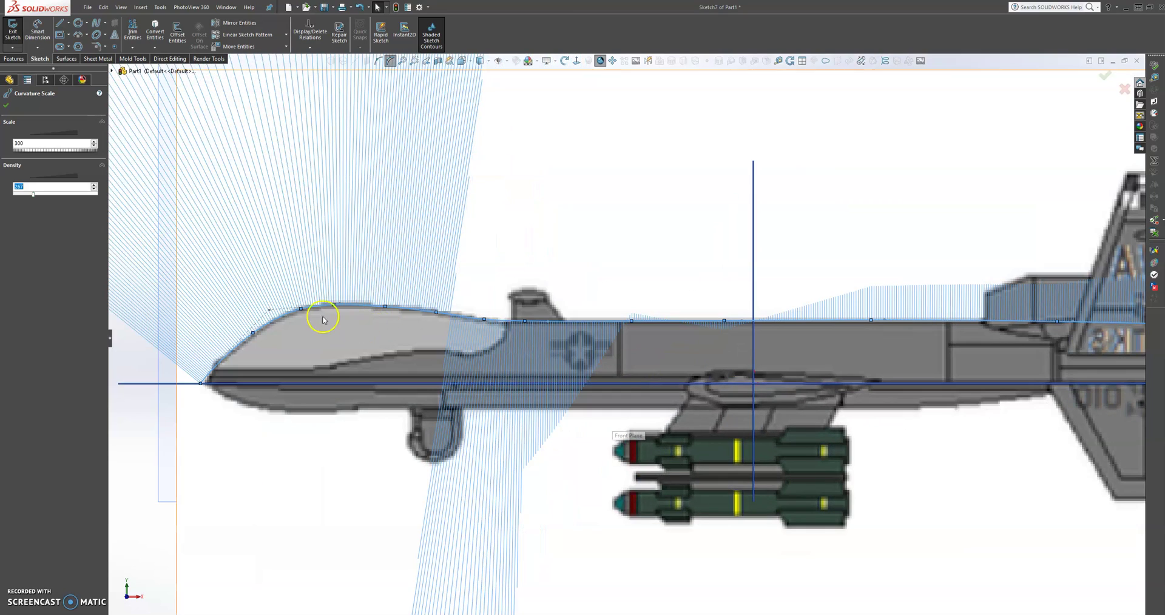
{"action": "left_click", "coordinate": [269, 311]}
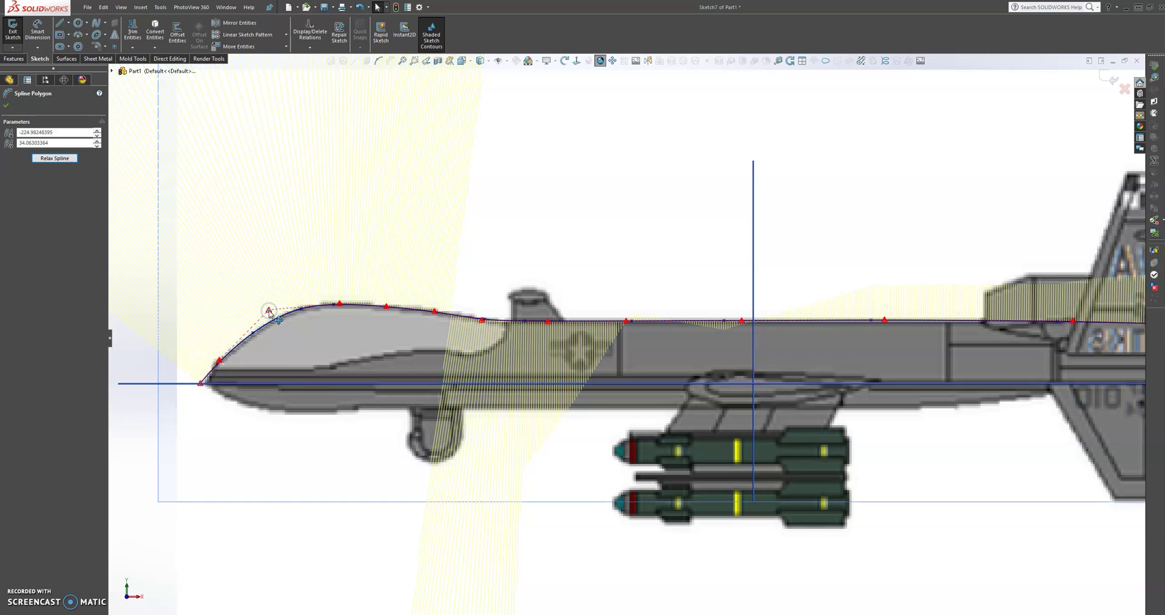
{"action": "left_click", "coordinate": [495, 309]}
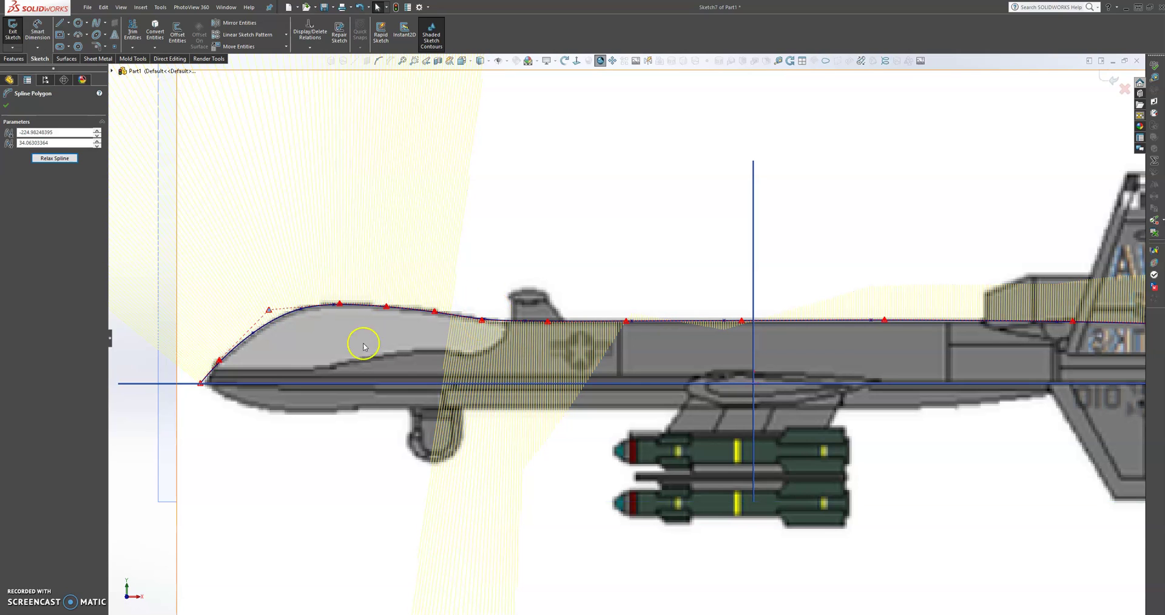
{"action": "right_click", "coordinate": [377, 306]}
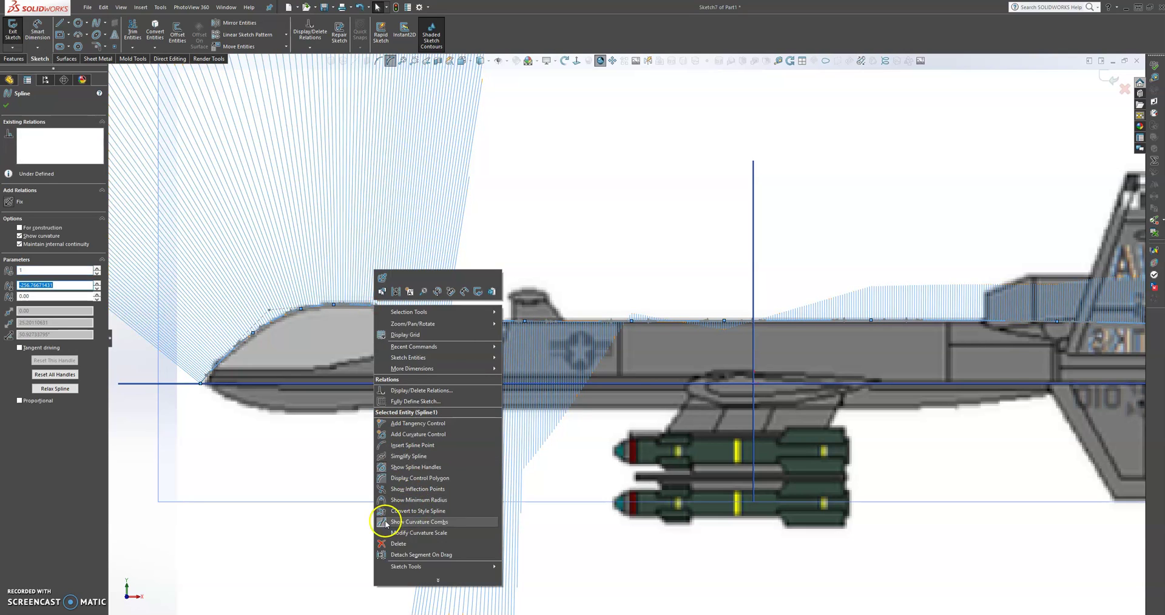
{"action": "left_click", "coordinate": [405, 522]}
Step: Nudge a nose control point slightly to fit the side-view picture
{"action": "left_click", "coordinate": [271, 313]}
{"action": "scroll", "coordinate": [437, 315], "scroll_direction": "down", "scroll_amount": 2}
{"action": "scroll", "coordinate": [372, 325], "scroll_direction": "down", "scroll_amount": 2}
{"action": "scroll", "coordinate": [301, 370], "scroll_direction": "up", "scroll_amount": 2}
{"action": "scroll", "coordinate": [295, 385], "scroll_direction": "down", "scroll_amount": 3}
{"action": "scroll", "coordinate": [339, 392], "scroll_direction": "down", "scroll_amount": 1}
{"action": "left_click", "coordinate": [419, 350]}
{"action": "left_click_drag", "start_coordinate": [419, 351], "coordinate": [420, 351]}
{"action": "scroll", "coordinate": [694, 250], "scroll_direction": "up", "scroll_amount": 5}
{"action": "scroll", "coordinate": [781, 291], "scroll_direction": "down", "scroll_amount": 5}
Step: Refine the canopy, tail-fin and mid-fuselage points, then close the Spline Polygon editor
{"action": "left_click_drag", "start_coordinate": [554, 310], "coordinate": [555, 312]}
{"action": "scroll", "coordinate": [607, 333], "scroll_direction": "up", "scroll_amount": 10}
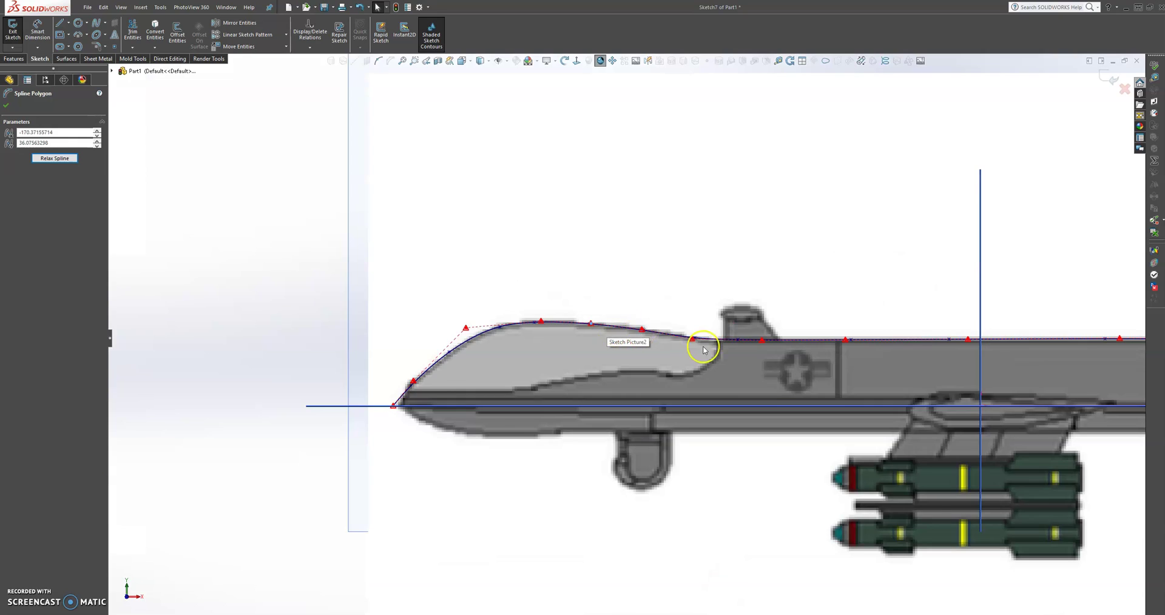
{"action": "scroll", "coordinate": [928, 363], "scroll_direction": "down", "scroll_amount": 5}
{"action": "scroll", "coordinate": [616, 325], "scroll_direction": "down", "scroll_amount": 3}
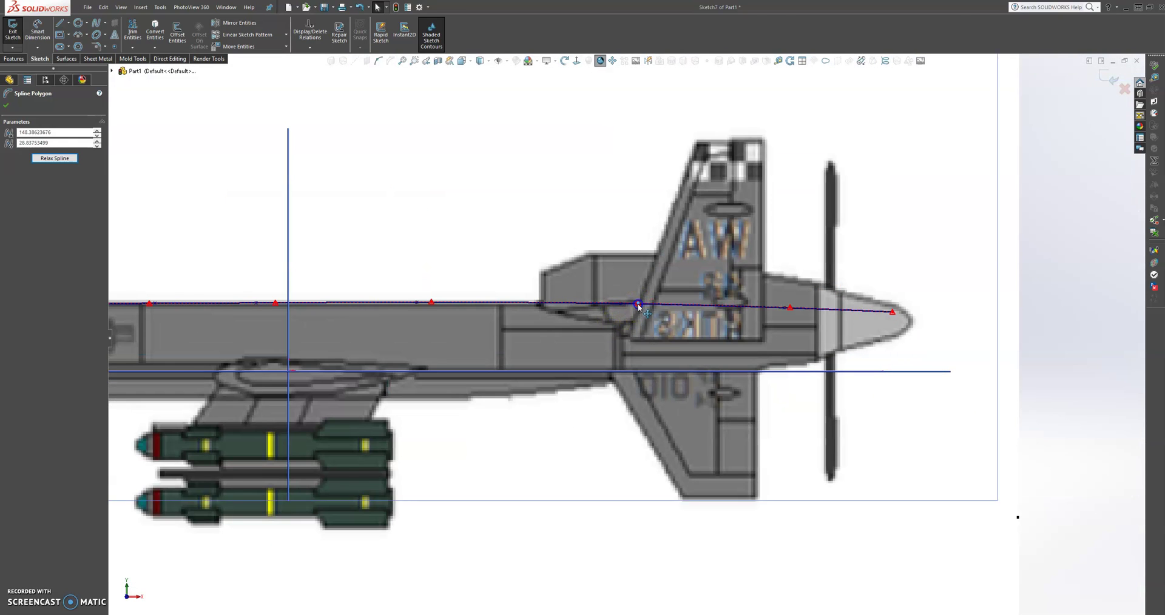
{"action": "left_click_drag", "start_coordinate": [511, 306], "coordinate": [307, 308]}
{"action": "left_click", "coordinate": [278, 305]}
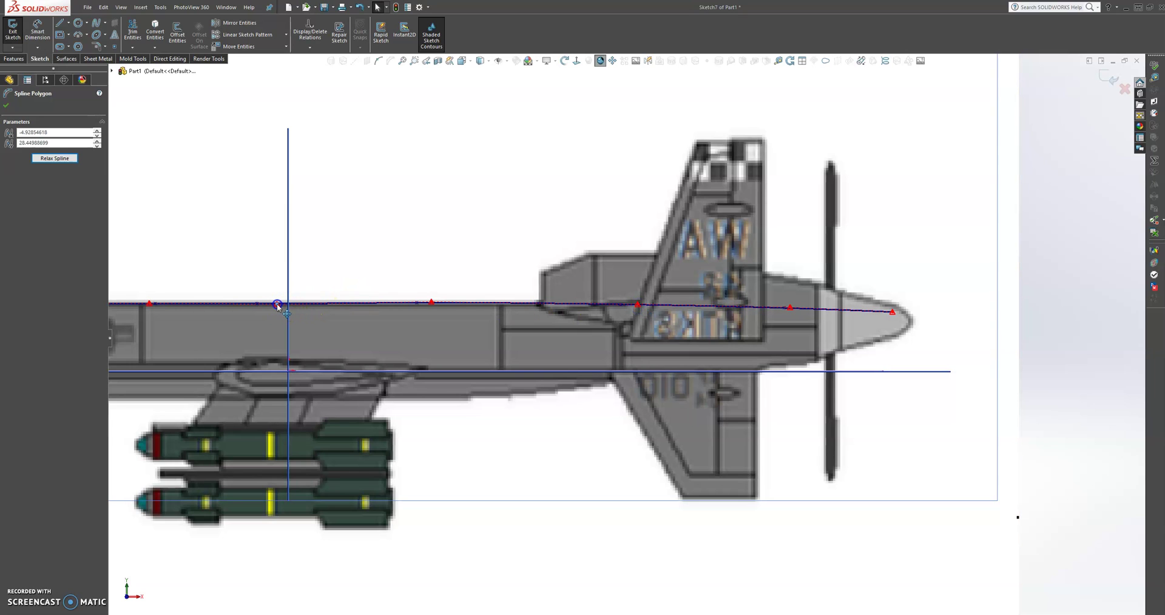
{"action": "left_click_drag", "start_coordinate": [685, 315], "coordinate": [617, 305]}
{"action": "scroll", "coordinate": [771, 346], "scroll_direction": "up", "scroll_amount": 5}
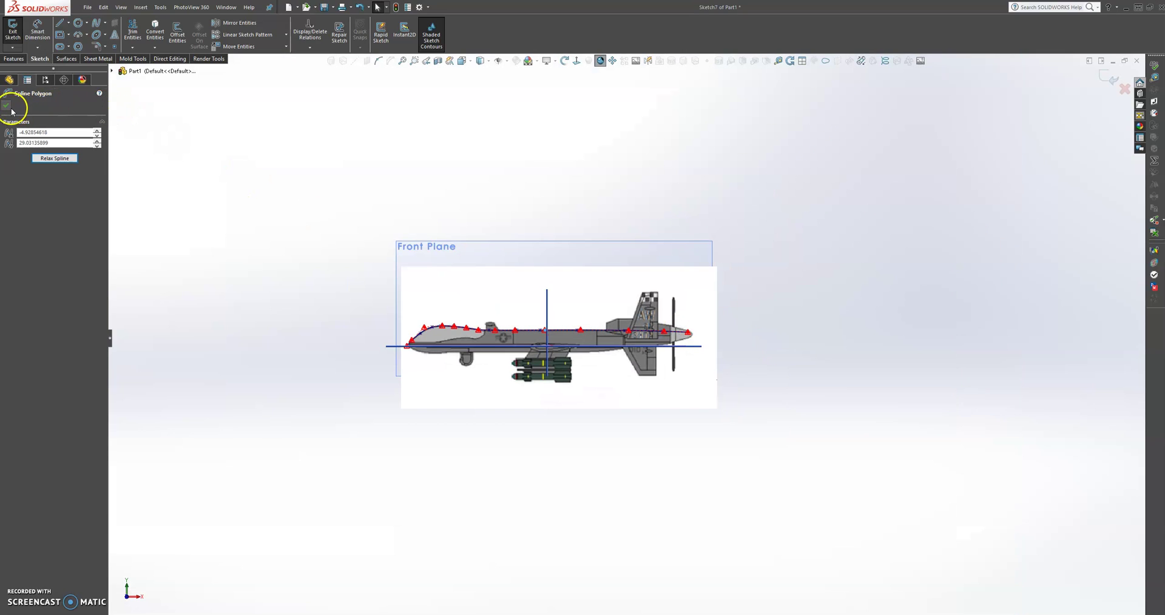
{"action": "left_click", "coordinate": [11, 110]}
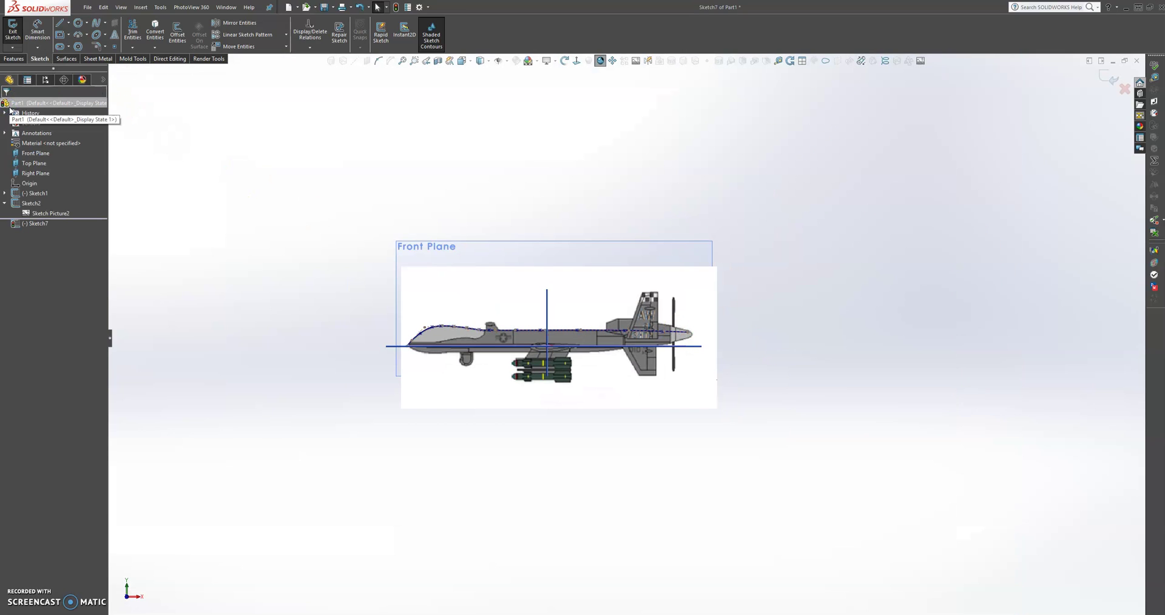
{"action": "scroll", "coordinate": [552, 242], "scroll_direction": "up", "scroll_amount": 2}
{"action": "mouse_move", "coordinate": [549, 231]}
{"action": "middle_mouse_down"}
{"action": "mouse_move", "coordinate": [567, 237]}
{"action": "mouse_move", "coordinate": [568, 291]}
{"action": "middle_mouse_up"}
Step: Zoom to fit and exit the side-profile sketch
{"action": "key", "text": "f"}
{"action": "left_click", "coordinate": [1112, 73]}
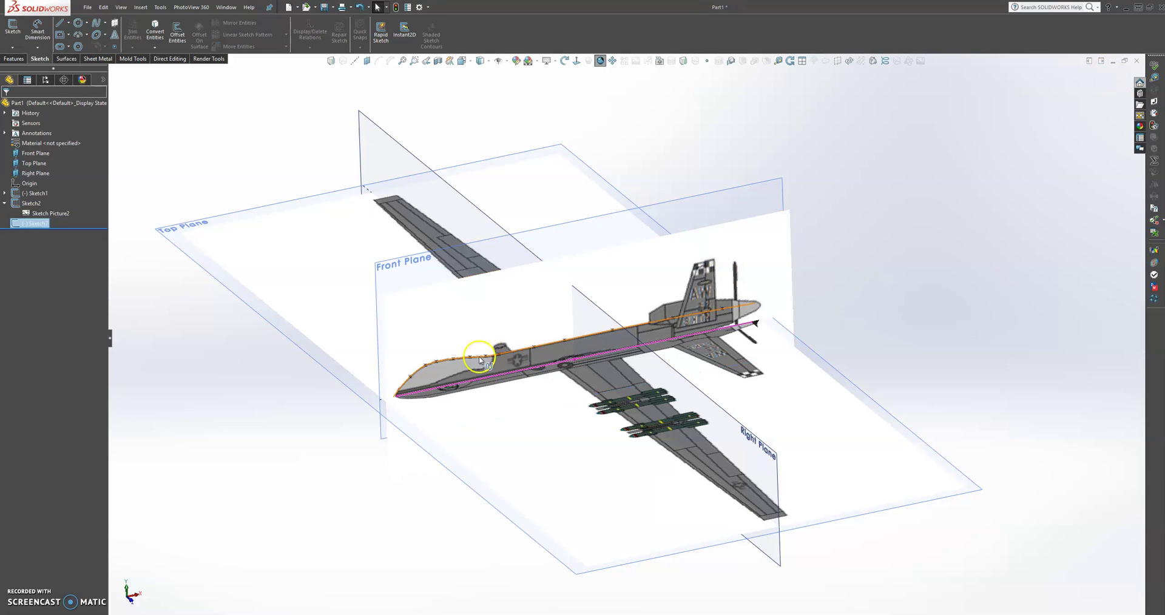
{"action": "scroll", "coordinate": [417, 410], "scroll_direction": "down", "scroll_amount": 5}
{"action": "scroll", "coordinate": [364, 422], "scroll_direction": "down", "scroll_amount": 3}
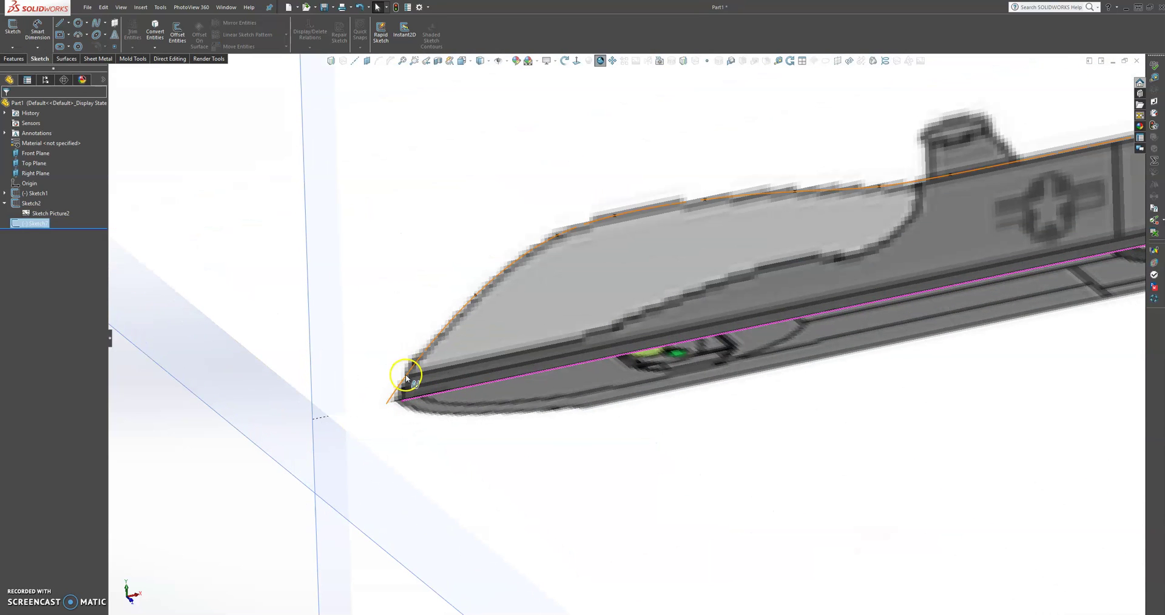
{"action": "scroll", "coordinate": [520, 483], "scroll_direction": "up", "scroll_amount": 4}
{"action": "scroll", "coordinate": [521, 486], "scroll_direction": "up", "scroll_amount": 1}
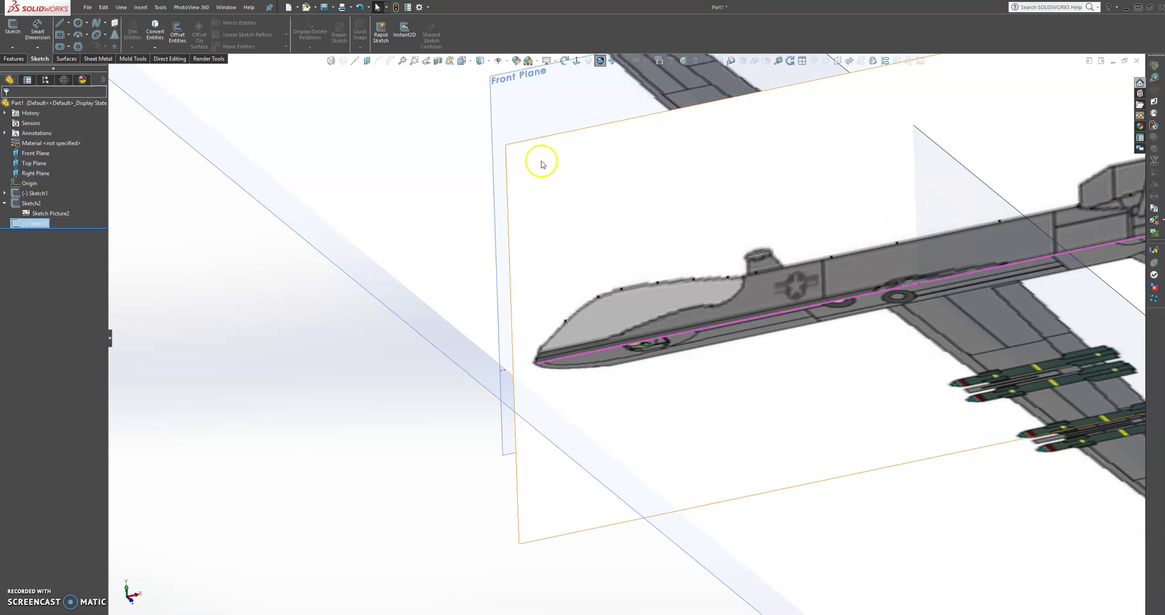
Step: Open the Sketch Picture properties of the 575 mm by 280 mm side-view picture
{"action": "scroll", "coordinate": [432, 265], "scroll_direction": "up", "scroll_amount": 5}
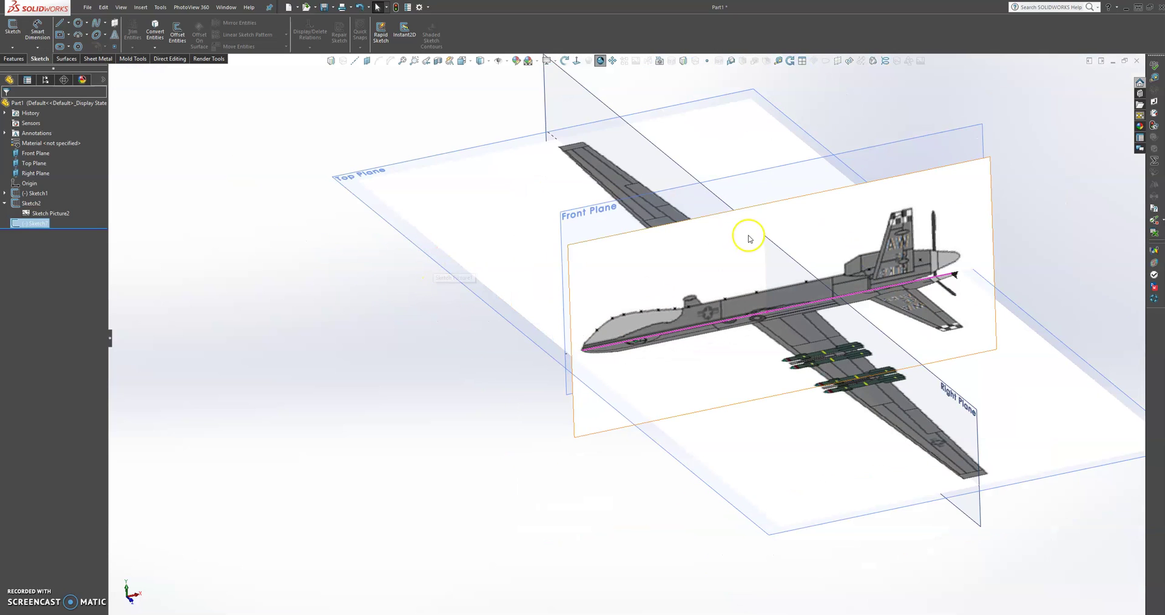
{"action": "scroll", "coordinate": [763, 249], "scroll_direction": "down", "scroll_amount": 3}
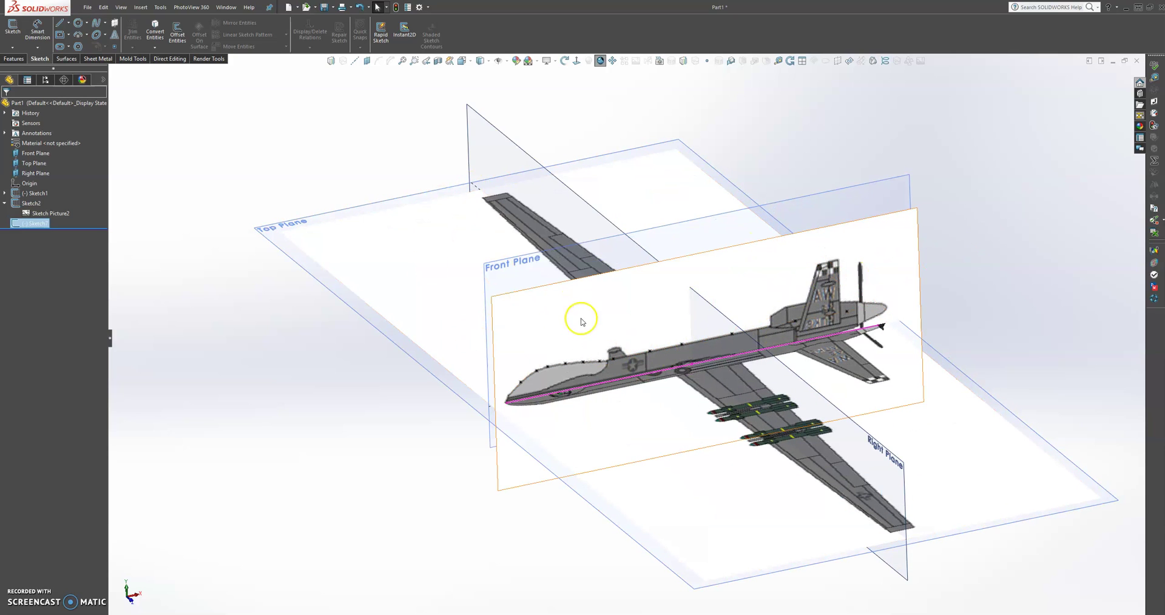
{"action": "left_click", "coordinate": [537, 309]}
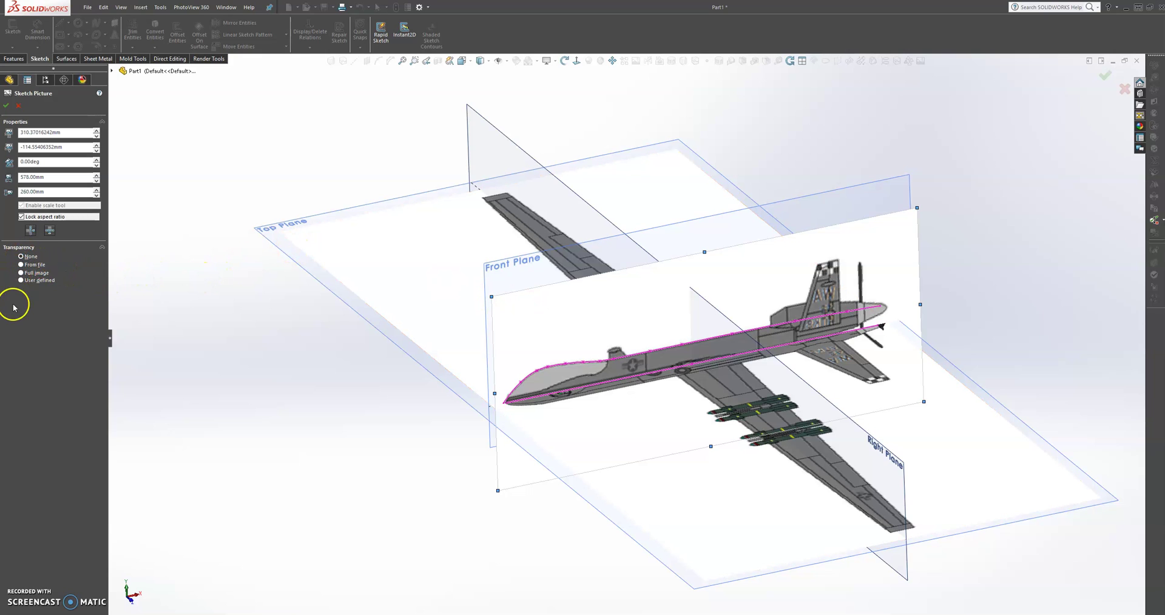
Step: Make the side-view picture's white background transparent with a user-defined transparency of 0.56
{"action": "left_click", "coordinate": [21, 281]}
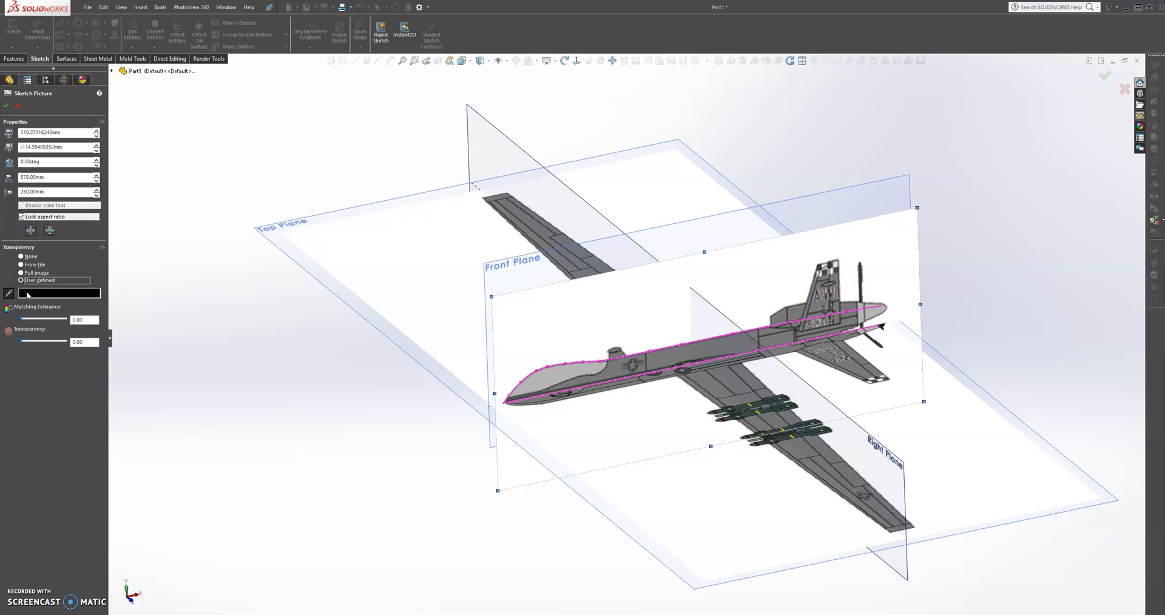
{"action": "left_click", "coordinate": [9, 295]}
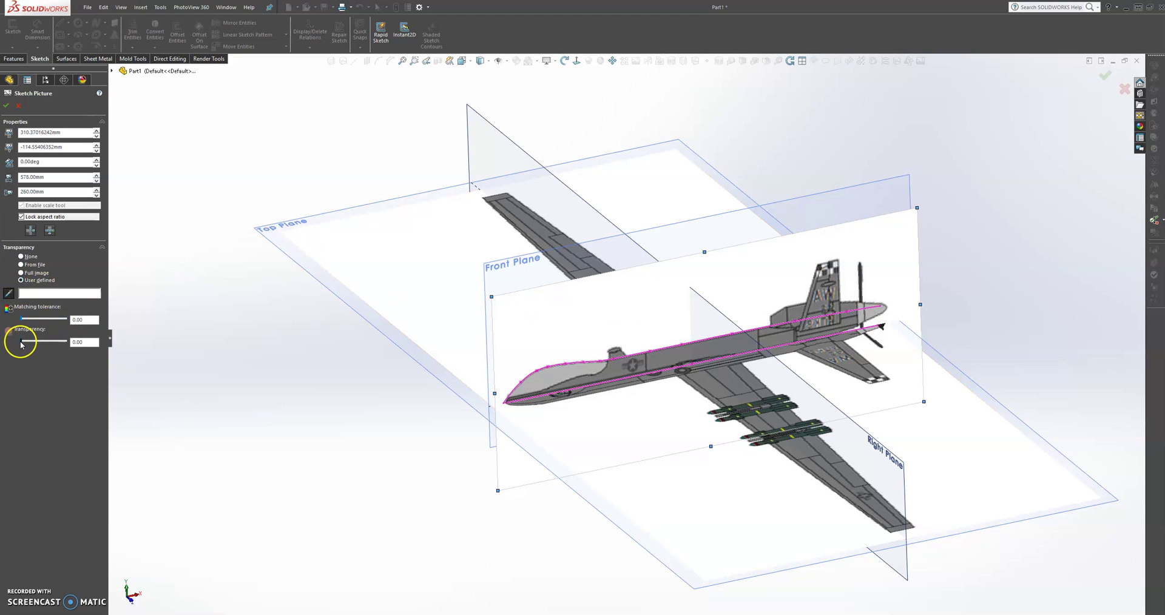
{"action": "left_click_drag", "start_coordinate": [28, 345], "coordinate": [37, 345]}
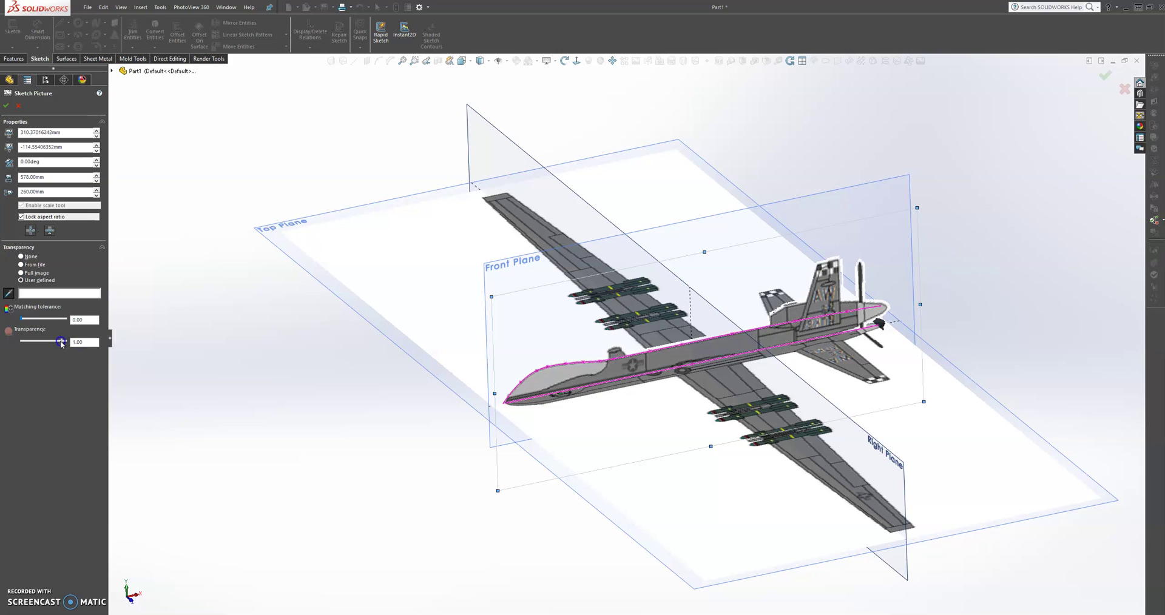
{"action": "left_click_drag", "start_coordinate": [58, 344], "coordinate": [48, 344]}
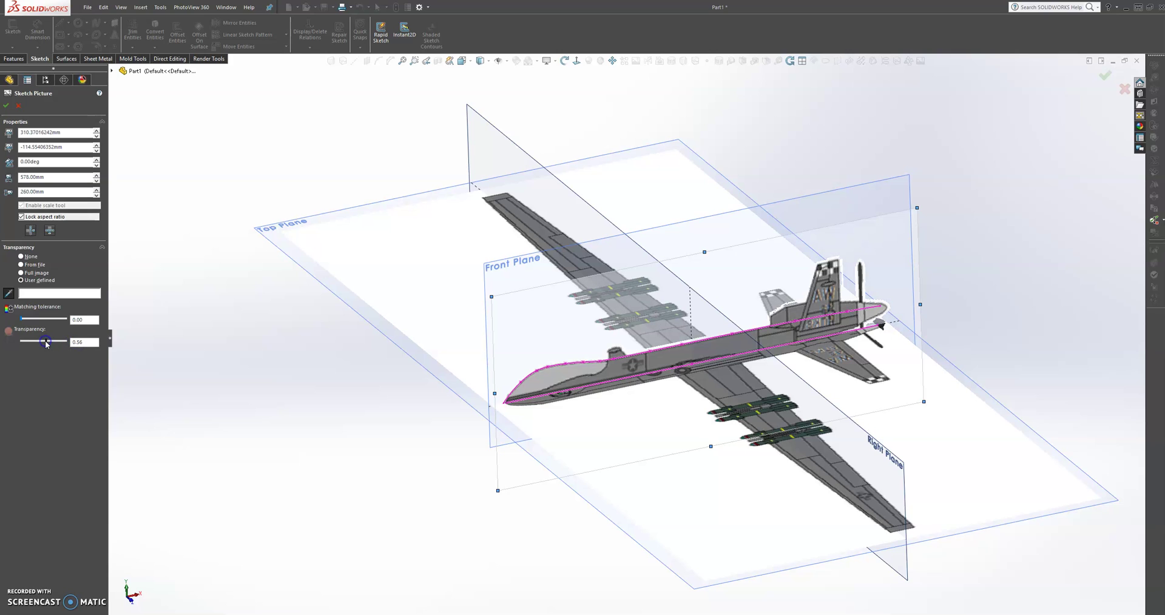
{"action": "left_click", "coordinate": [6, 106]}
Step: Make the top-view picture's white transparent with a user-defined transparency of 0.52
{"action": "left_click", "coordinate": [221, 148]}
{"action": "left_click", "coordinate": [374, 260]}
{"action": "left_click", "coordinate": [24, 281]}
{"action": "left_click", "coordinate": [405, 230]}
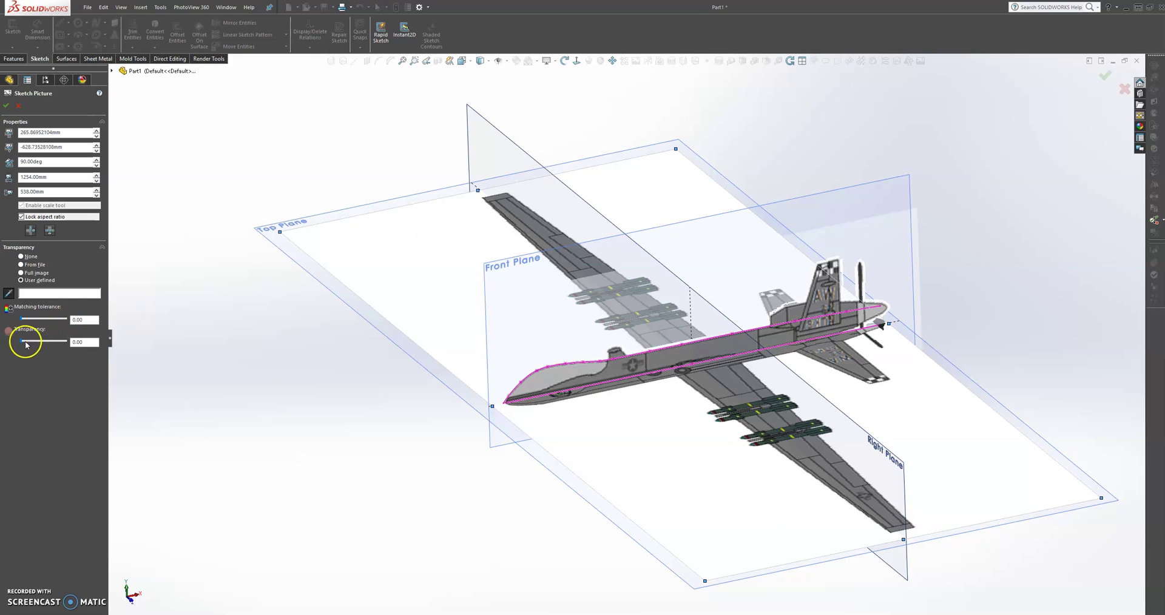
{"action": "left_click_drag", "start_coordinate": [33, 343], "coordinate": [37, 343]}
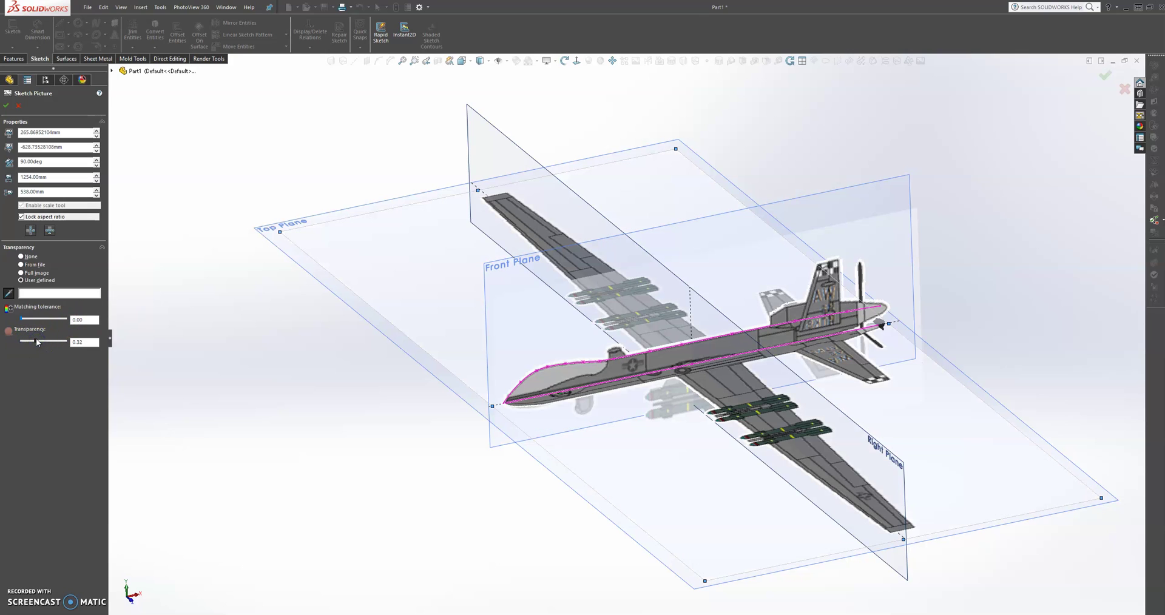
{"action": "left_click", "coordinate": [6, 106]}
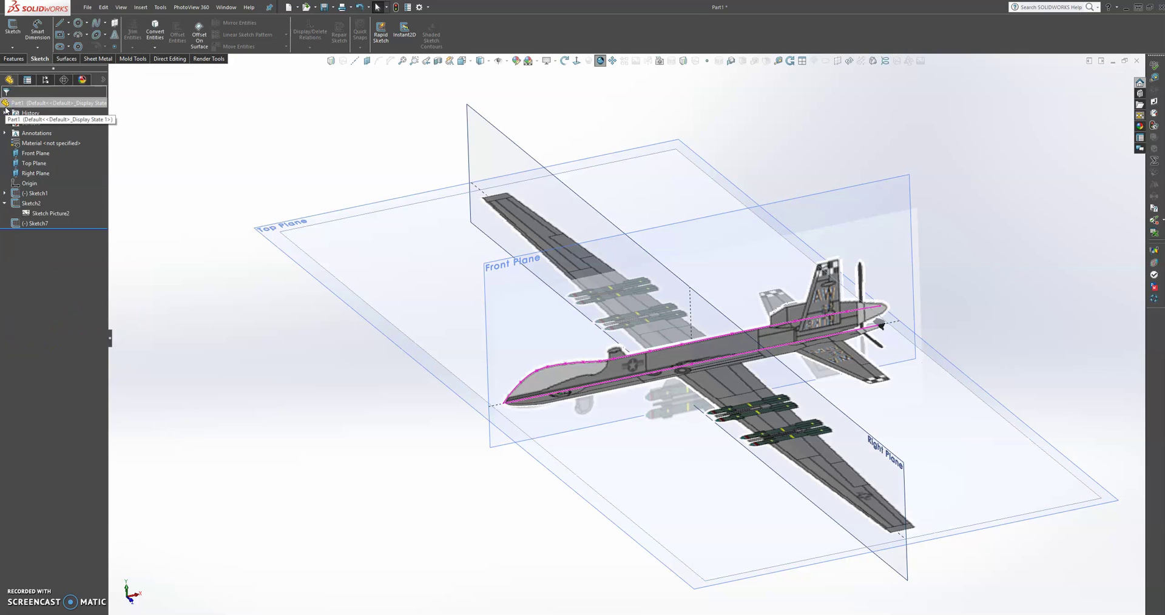
Step: Open Sketch8 on the Top Plane, viewed normal to it, zoomed in on the nose
{"action": "scroll", "coordinate": [729, 328], "scroll_direction": "up", "scroll_amount": 5}
{"action": "middle_click_drag", "start_coordinate": [666, 340], "coordinate": [628, 359]}
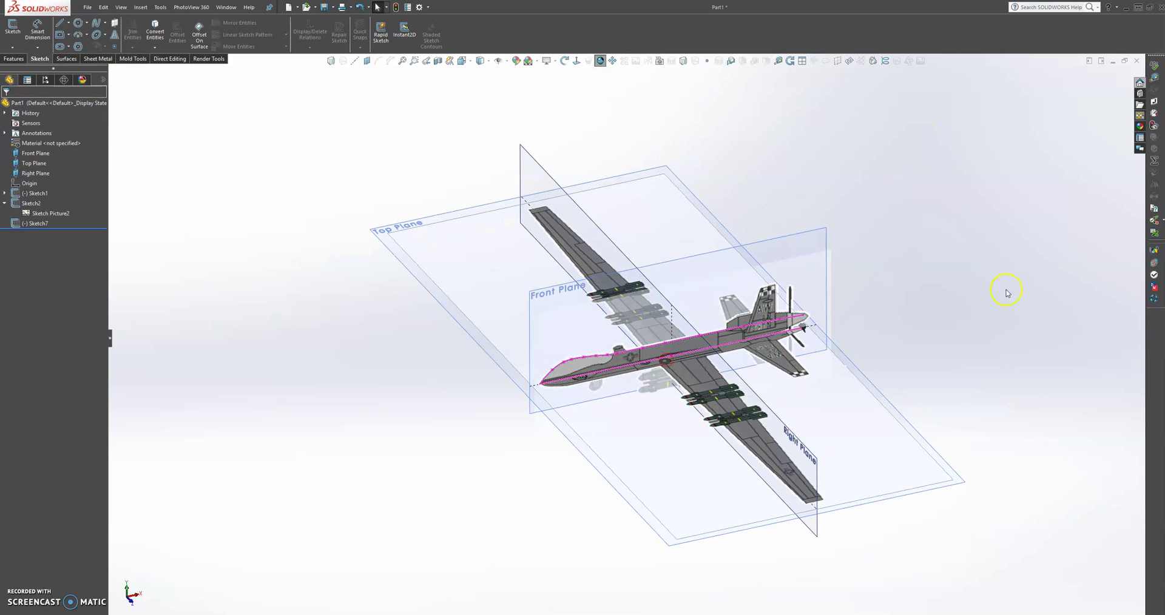
{"action": "left_click", "coordinate": [902, 418]}
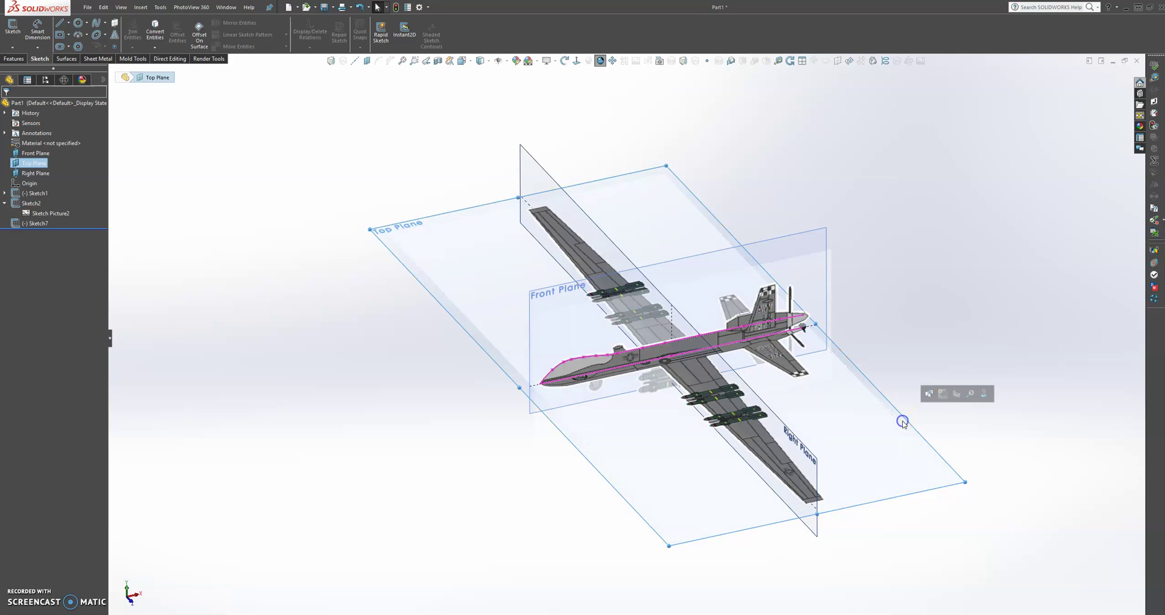
{"action": "left_click", "coordinate": [947, 394]}
{"action": "scroll", "coordinate": [598, 338], "scroll_direction": "down", "scroll_amount": 5}
{"action": "scroll", "coordinate": [372, 337], "scroll_direction": "down", "scroll_amount": 2}
{"action": "scroll", "coordinate": [403, 358], "scroll_direction": "down", "scroll_amount": 3}
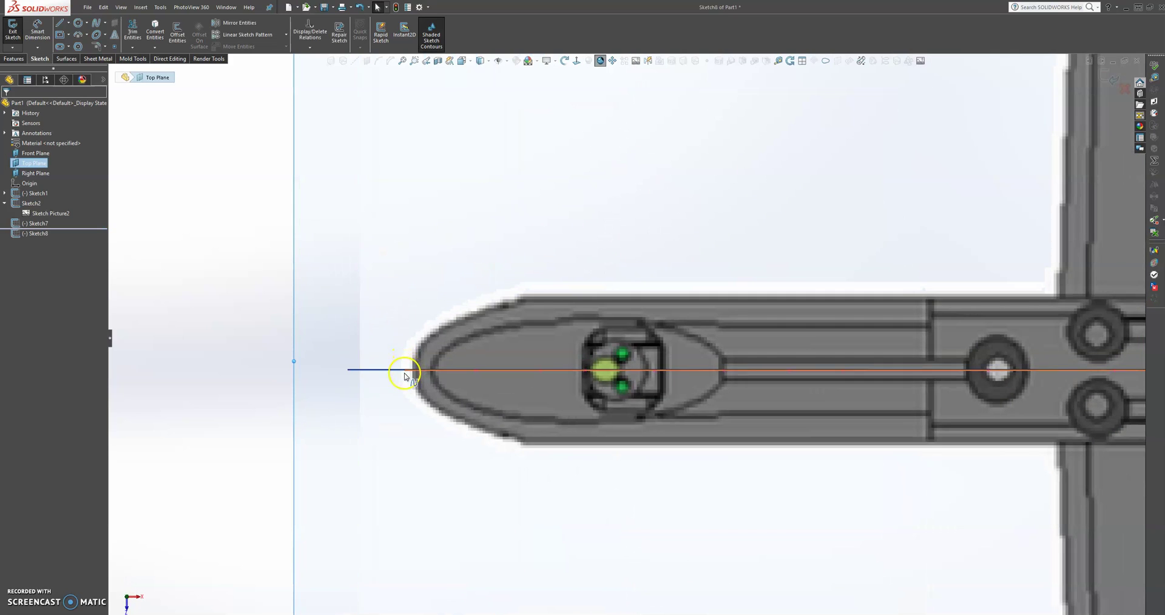
{"action": "scroll", "coordinate": [404, 373], "scroll_direction": "down", "scroll_amount": 4}
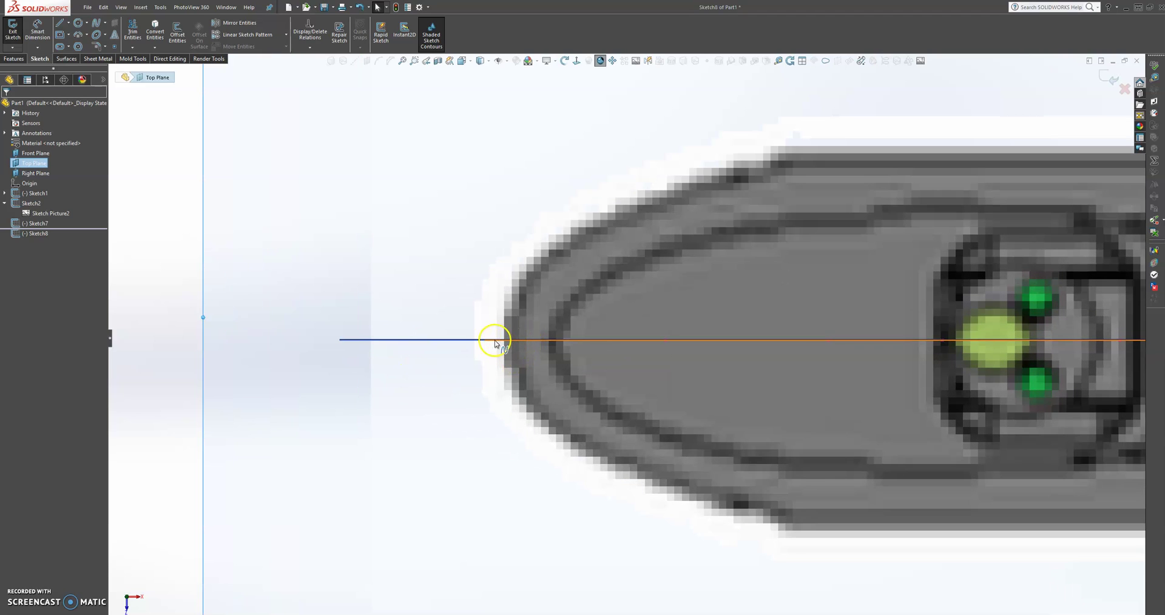
Step: Start a spline on the centreline at the nose tip and trace around the rounded nose
{"action": "left_click", "coordinate": [96, 24]}
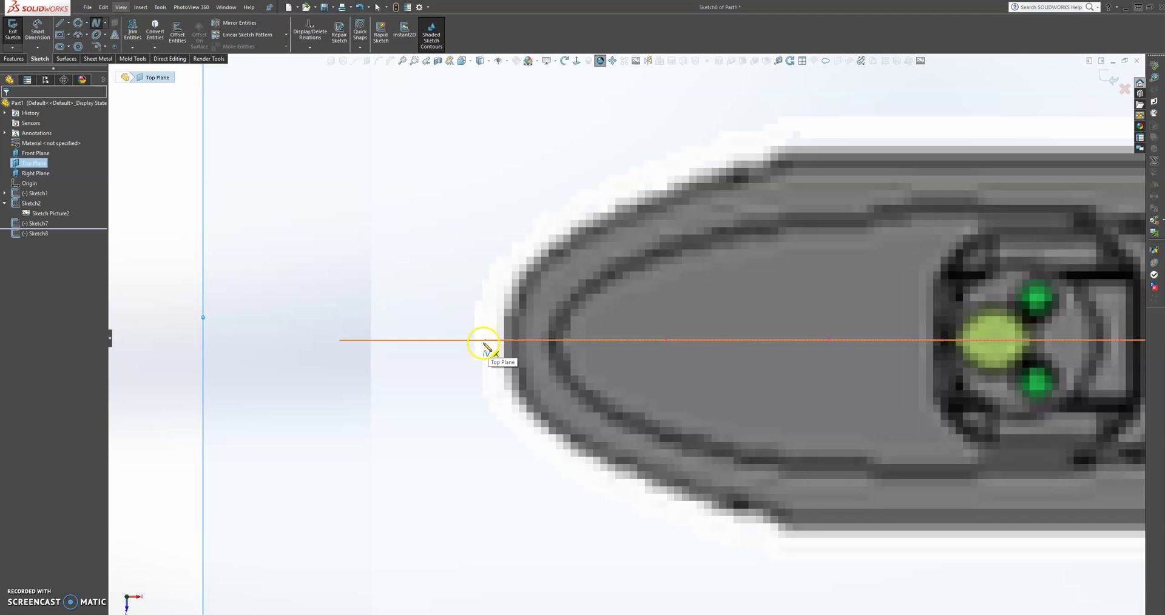
{"action": "scroll", "coordinate": [489, 343], "scroll_direction": "down", "scroll_amount": 3}
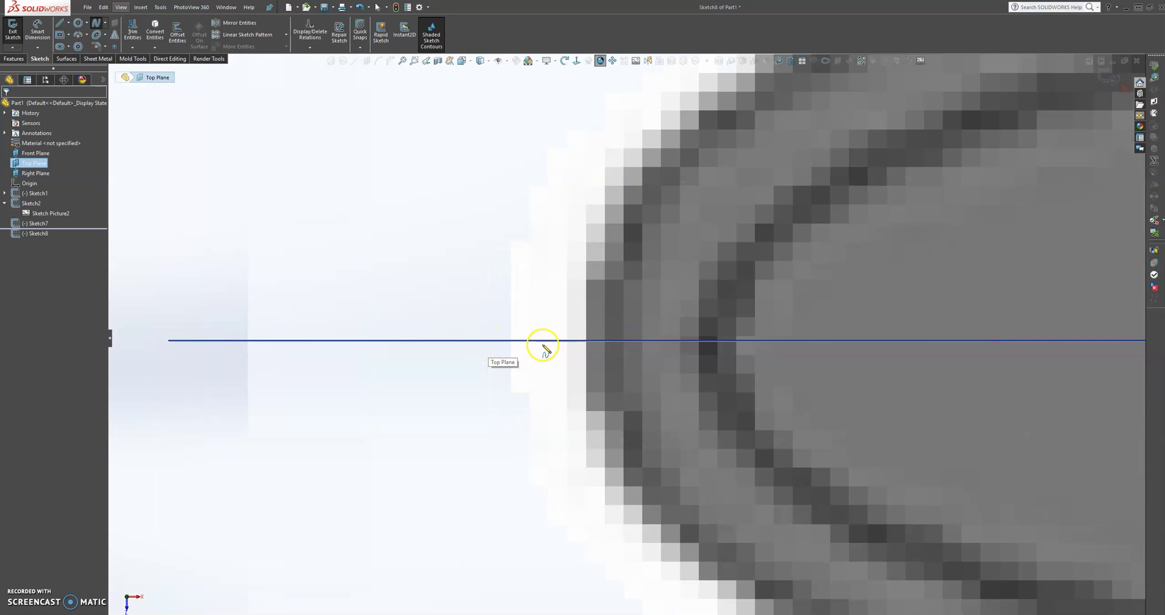
{"action": "left_click", "coordinate": [536, 341]}
{"action": "scroll", "coordinate": [538, 388], "scroll_direction": "up", "scroll_amount": 4}
{"action": "scroll", "coordinate": [539, 388], "scroll_direction": "up", "scroll_amount": 3}
{"action": "scroll", "coordinate": [827, 335], "scroll_direction": "down", "scroll_amount": 3}
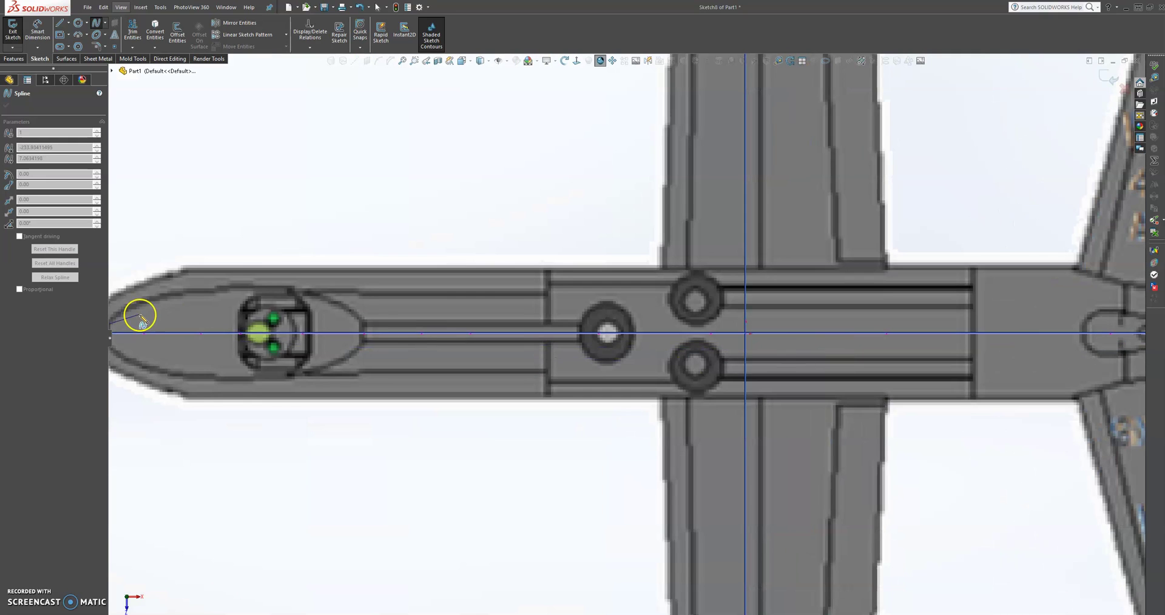
{"action": "scroll", "coordinate": [190, 330], "scroll_direction": "up", "scroll_amount": 4}
{"action": "scroll", "coordinate": [342, 358], "scroll_direction": "down", "scroll_amount": 4}
{"action": "scroll", "coordinate": [343, 359], "scroll_direction": "down", "scroll_amount": 3}
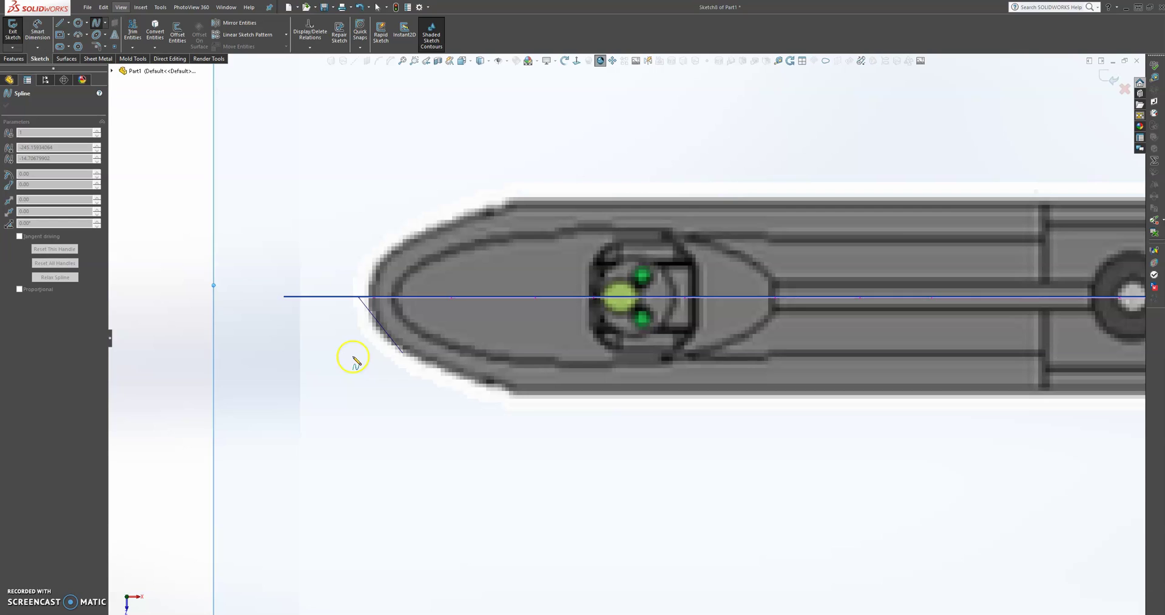
{"action": "left_click", "coordinate": [372, 327]}
{"action": "left_click", "coordinate": [423, 360]}
Step: Extend the spline along the fuselage's lower edge past the wing root
{"action": "left_click", "coordinate": [507, 395]}
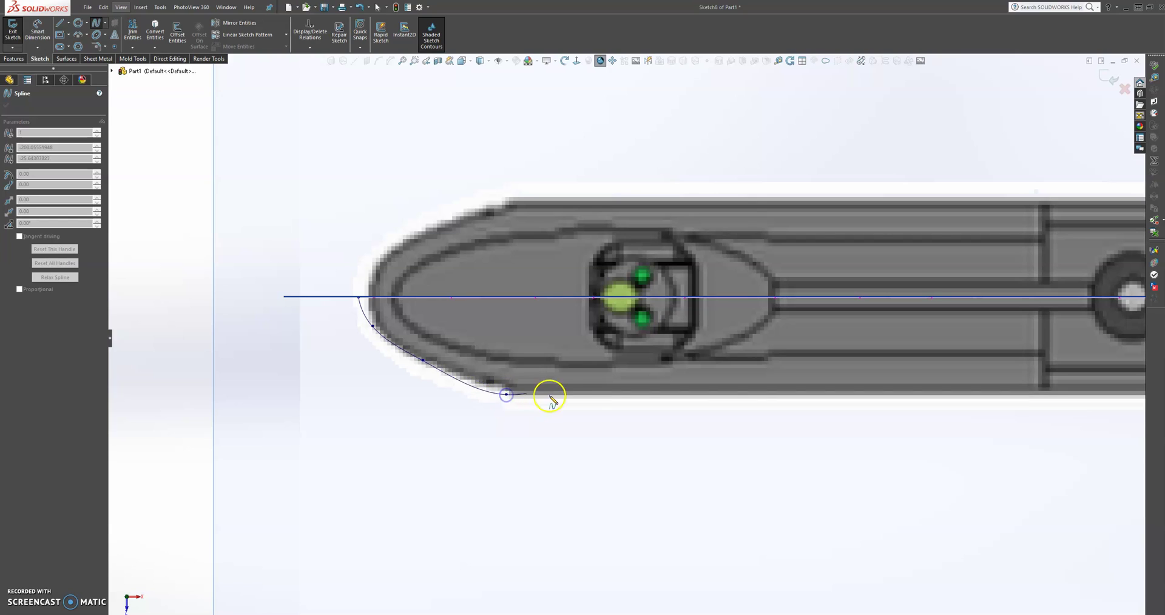
{"action": "double_click", "coordinate": [588, 396]}
{"action": "left_click", "coordinate": [753, 396]}
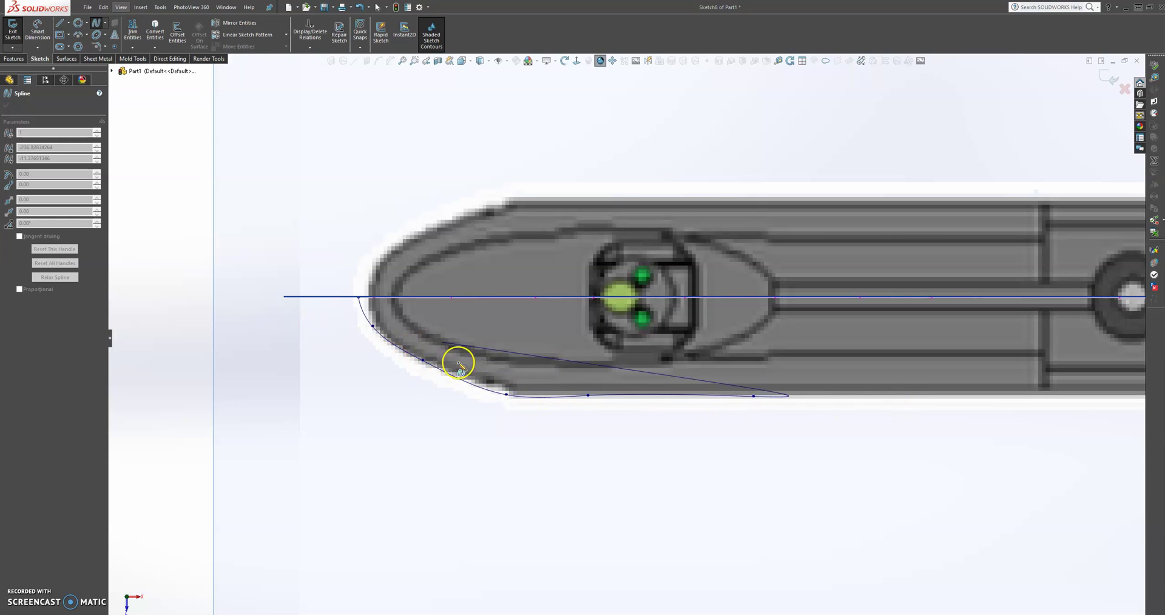
{"action": "scroll", "coordinate": [1013, 436], "scroll_direction": "up", "scroll_amount": 5}
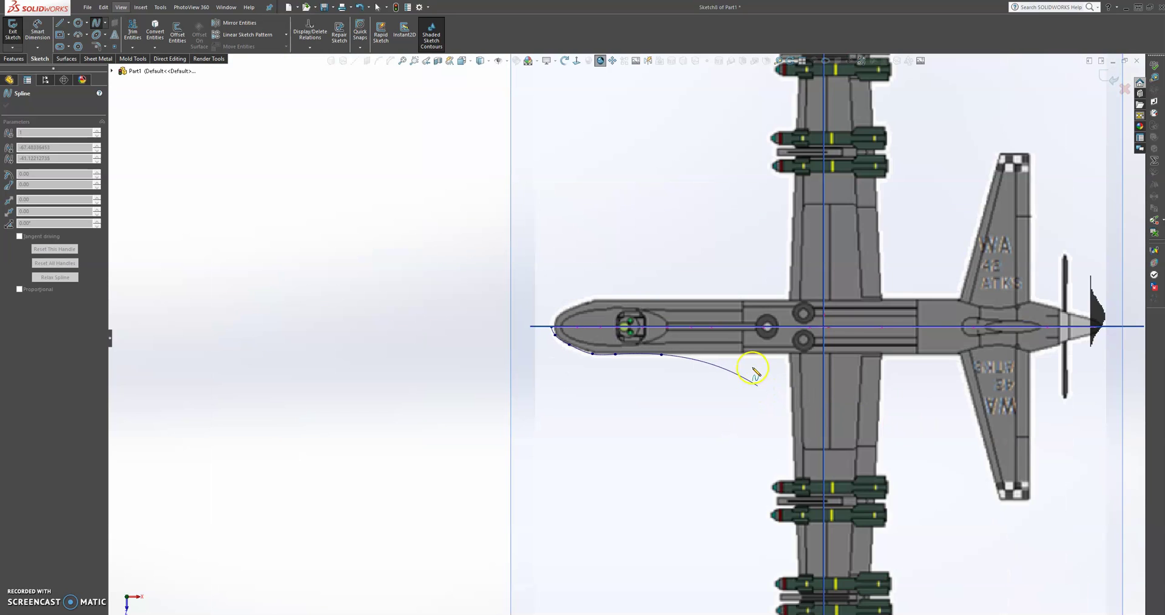
{"action": "scroll", "coordinate": [747, 364], "scroll_direction": "down", "scroll_amount": 5}
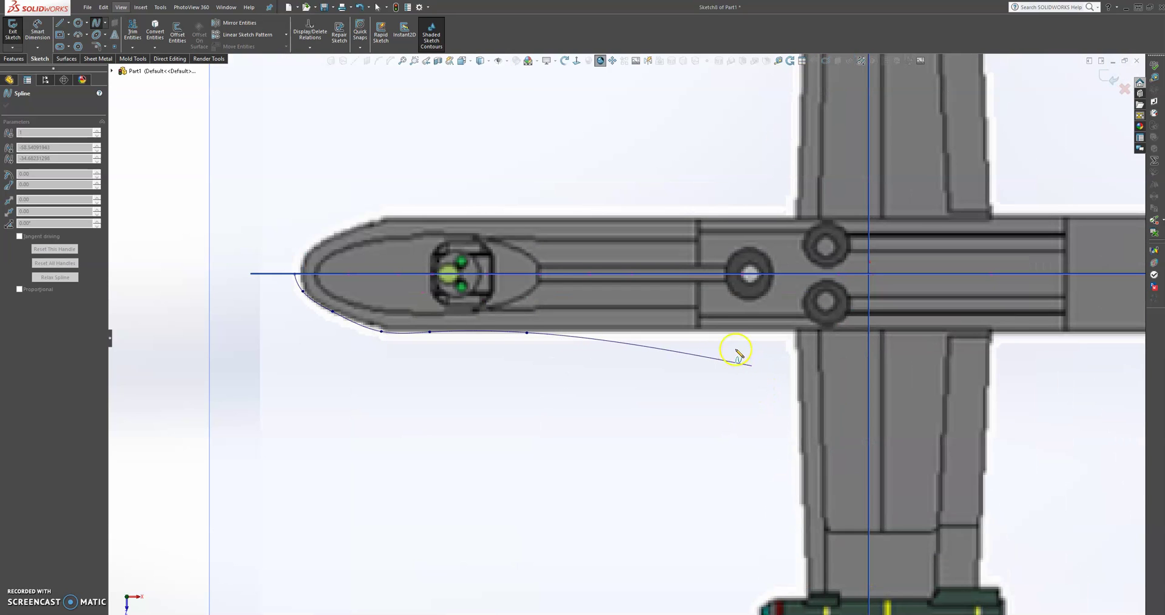
{"action": "left_click", "coordinate": [660, 334]}
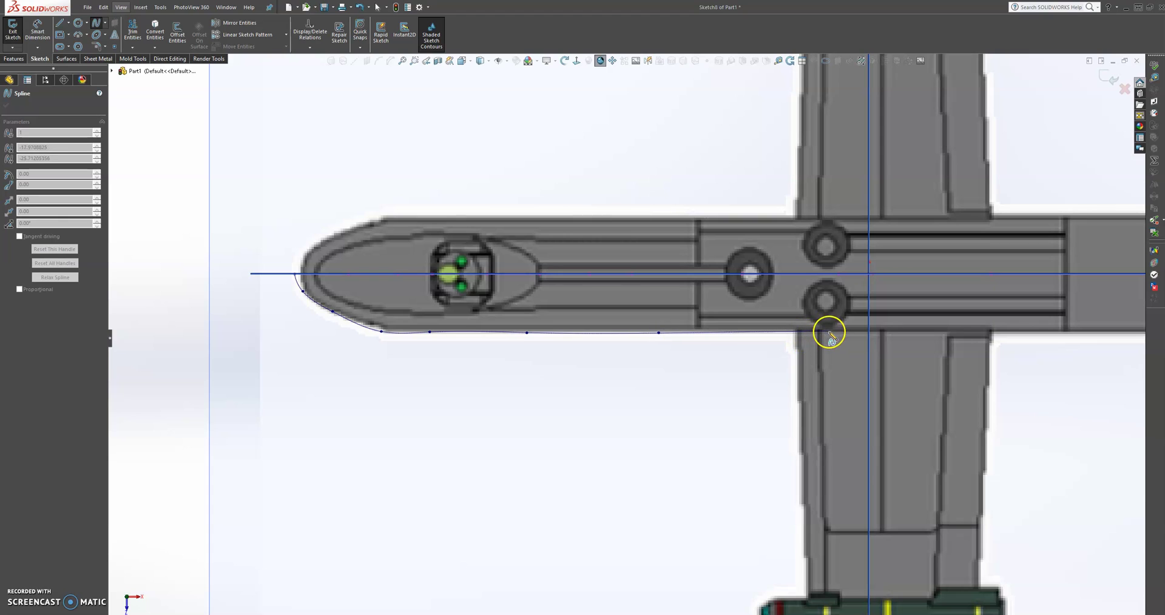
{"action": "double_click", "coordinate": [828, 331]}
{"action": "left_click_drag", "start_coordinate": [829, 332], "coordinate": [978, 334]}
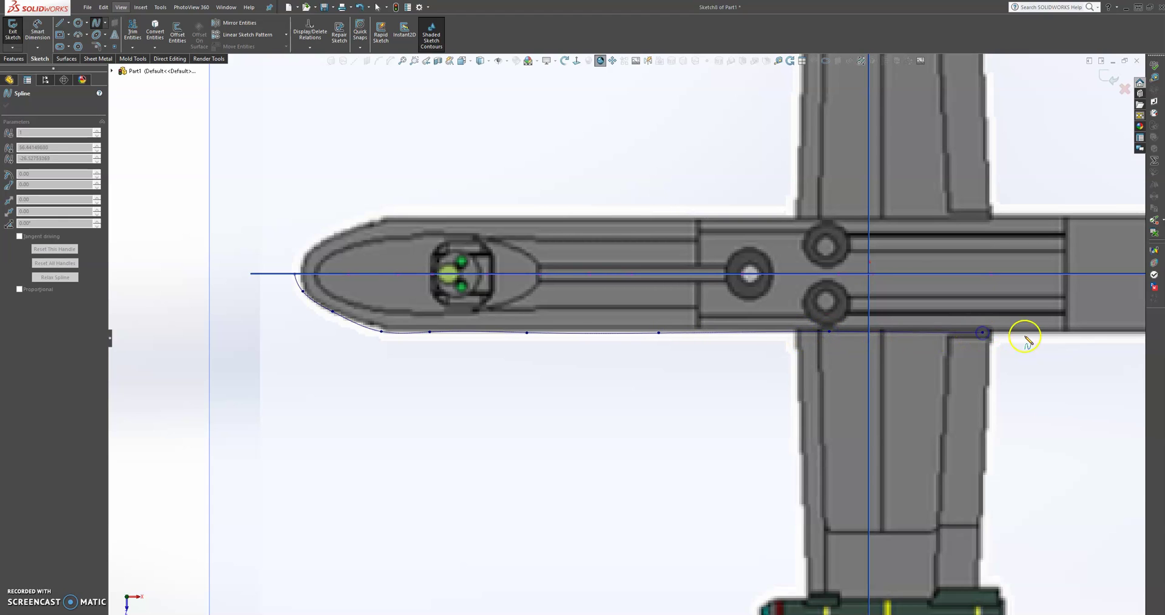
Step: Trace the tapering tail cone to the propeller hub, finish, and select the spline
{"action": "scroll", "coordinate": [1033, 338], "scroll_direction": "up", "scroll_amount": 3}
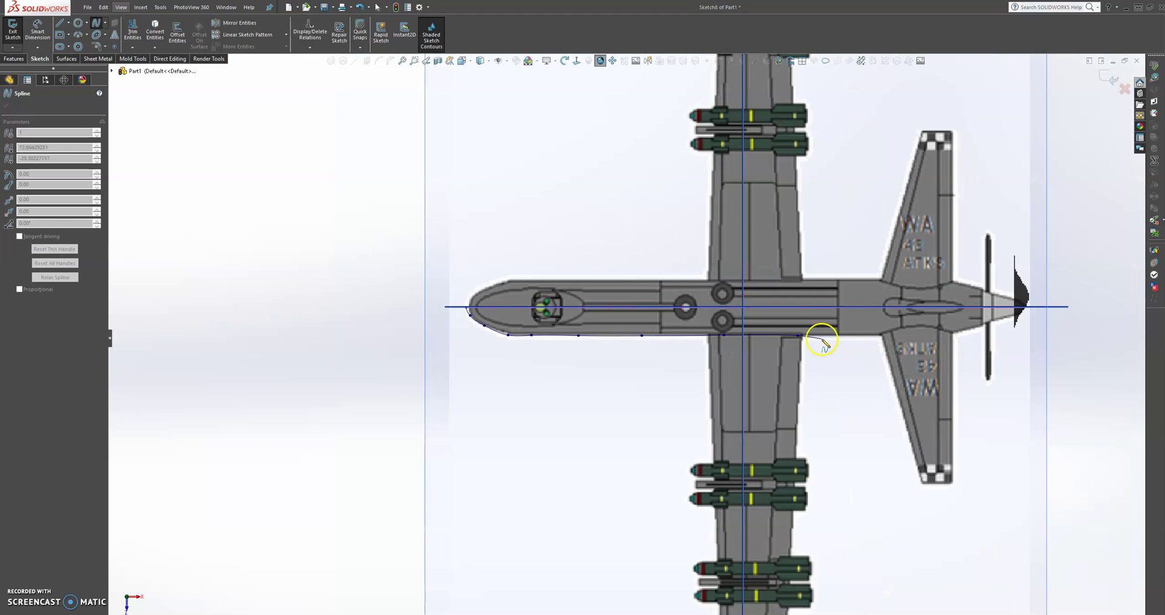
{"action": "scroll", "coordinate": [813, 338], "scroll_direction": "down", "scroll_amount": 4}
{"action": "scroll", "coordinate": [801, 332], "scroll_direction": "up", "scroll_amount": 2}
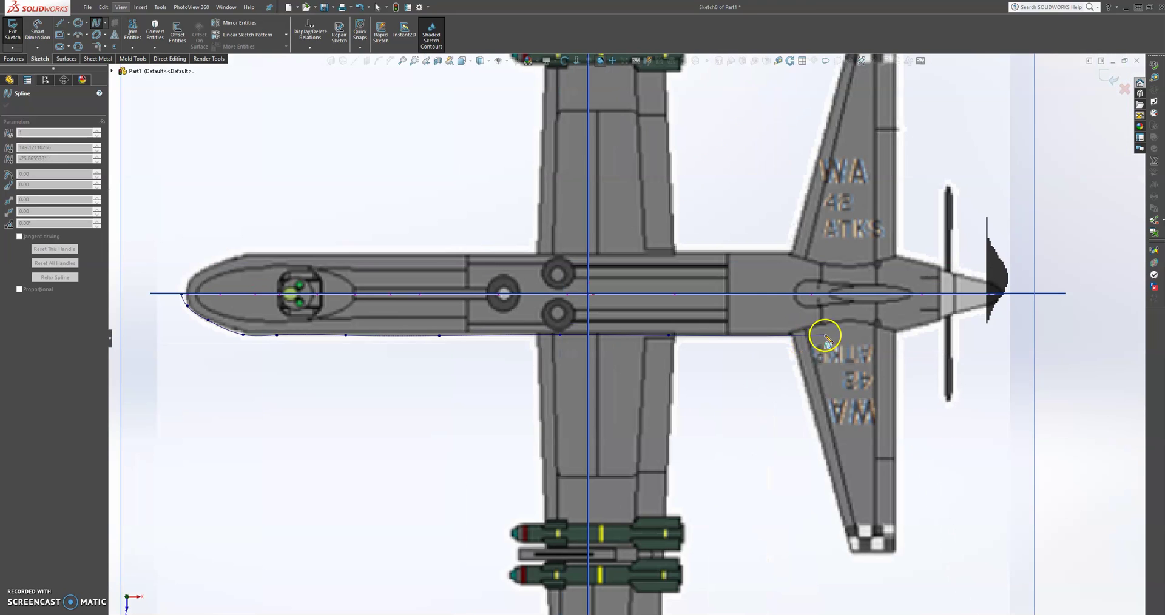
{"action": "left_click_drag", "start_coordinate": [839, 337], "coordinate": [902, 338]}
{"action": "left_click", "coordinate": [903, 333]}
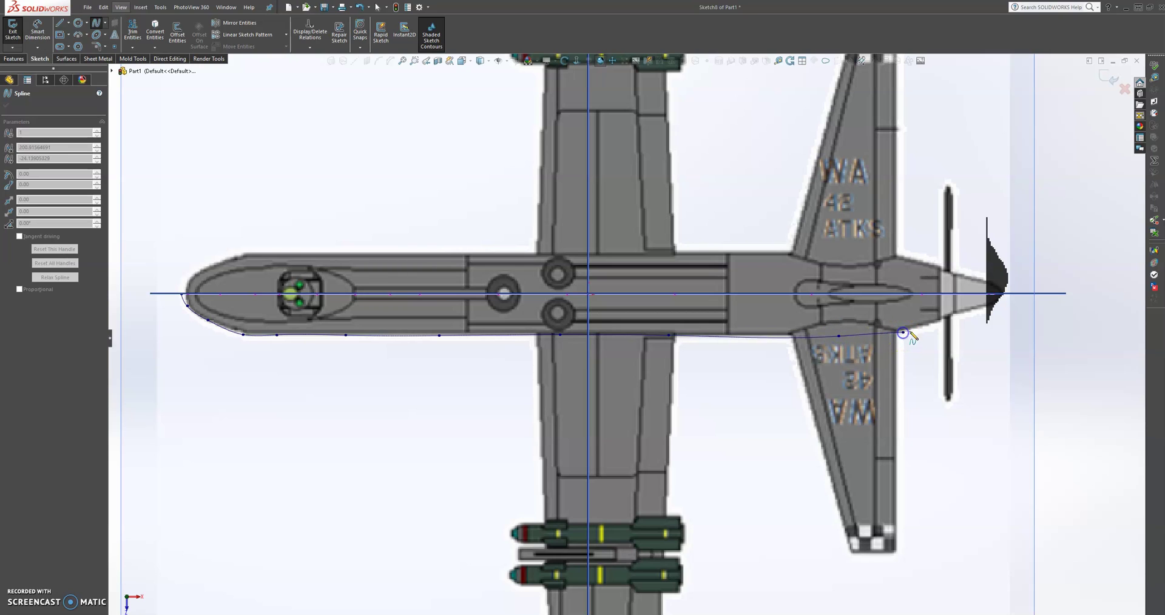
{"action": "left_click", "coordinate": [936, 325]}
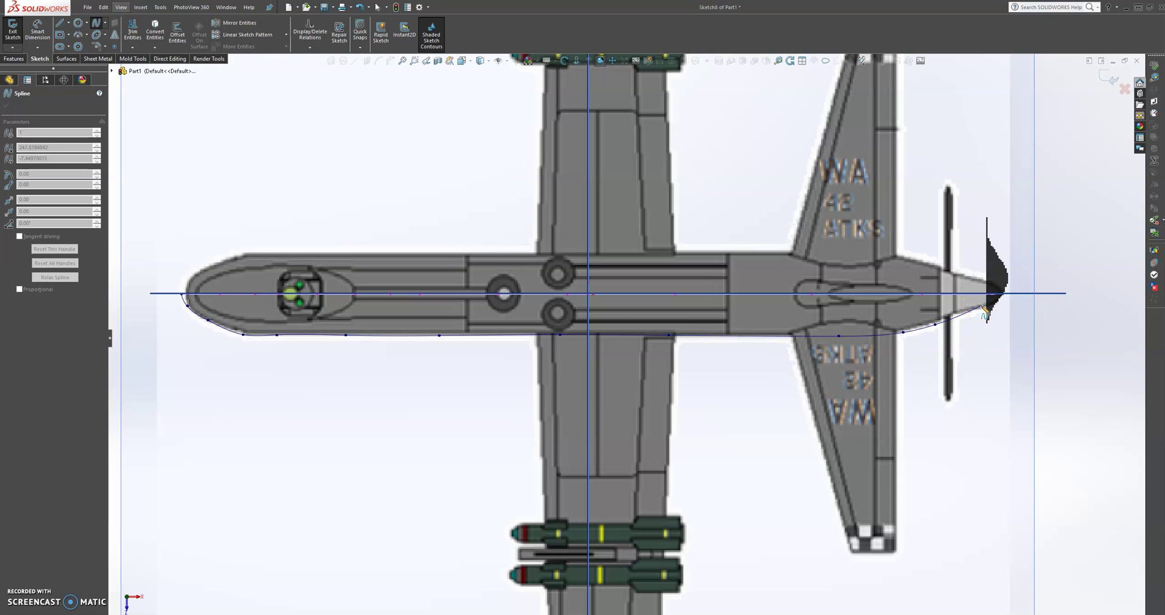
{"action": "double_click", "coordinate": [983, 308]}
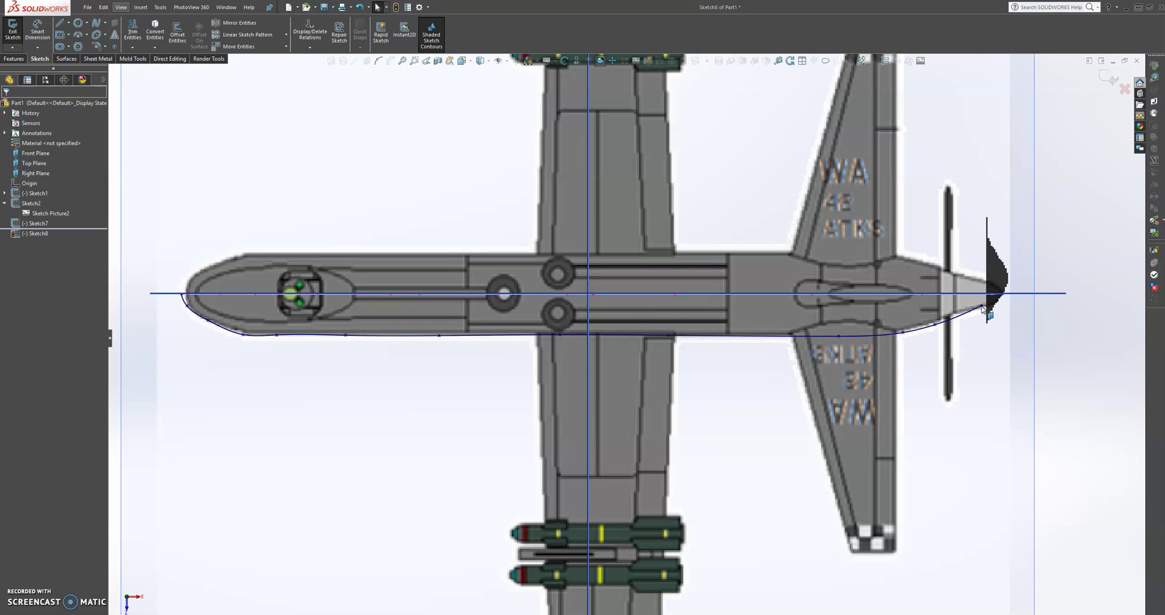
{"action": "left_click", "coordinate": [698, 335]}
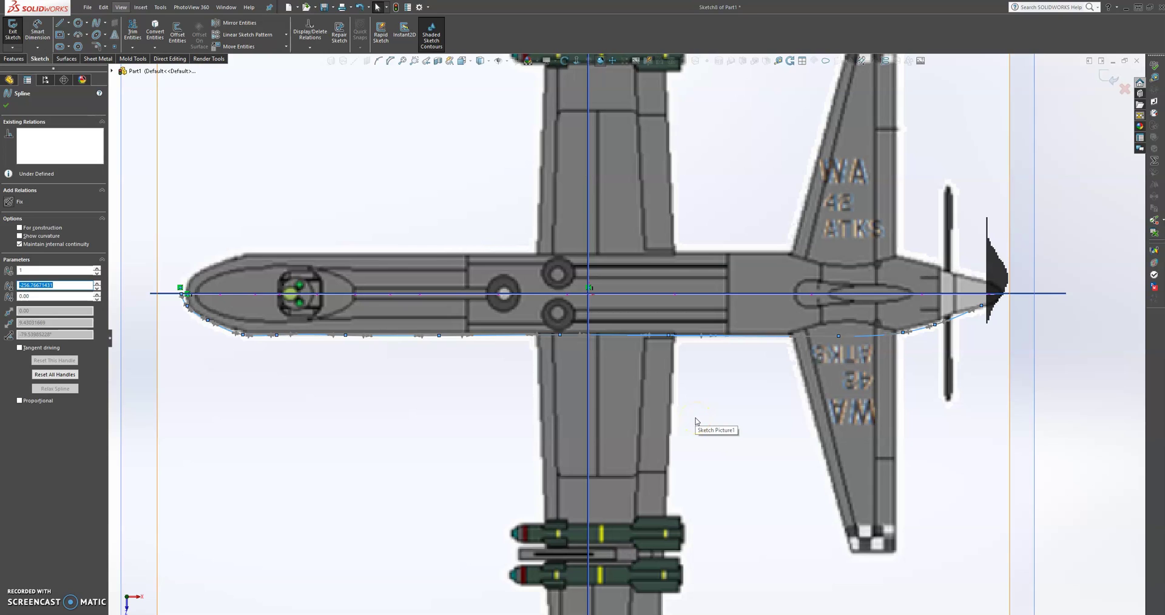
Step: Show the Sketch8 spline's control polygon and drag the nose vertices so the curve hugs the rounded nose
{"action": "left_click", "coordinate": [389, 64]}
{"action": "left_click", "coordinate": [240, 345]}
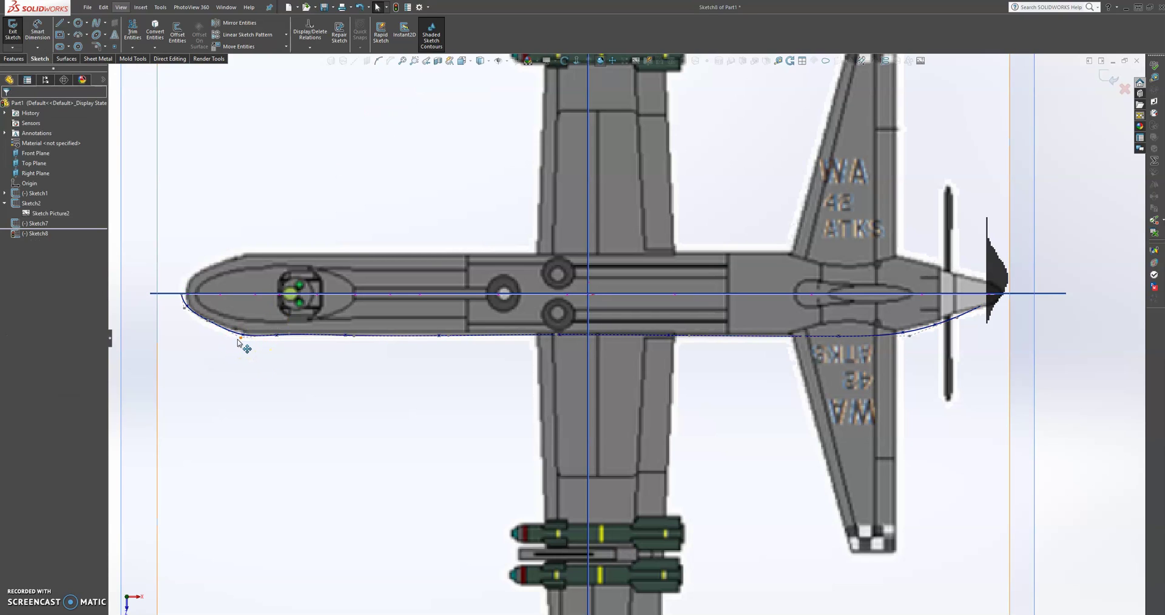
{"action": "left_click", "coordinate": [238, 341]}
{"action": "scroll", "coordinate": [241, 345], "scroll_direction": "down", "scroll_amount": 5}
{"action": "scroll", "coordinate": [352, 281], "scroll_direction": "up", "scroll_amount": 4}
{"action": "scroll", "coordinate": [520, 340], "scroll_direction": "down", "scroll_amount": 5}
{"action": "left_click_drag", "start_coordinate": [466, 362], "coordinate": [478, 356]}
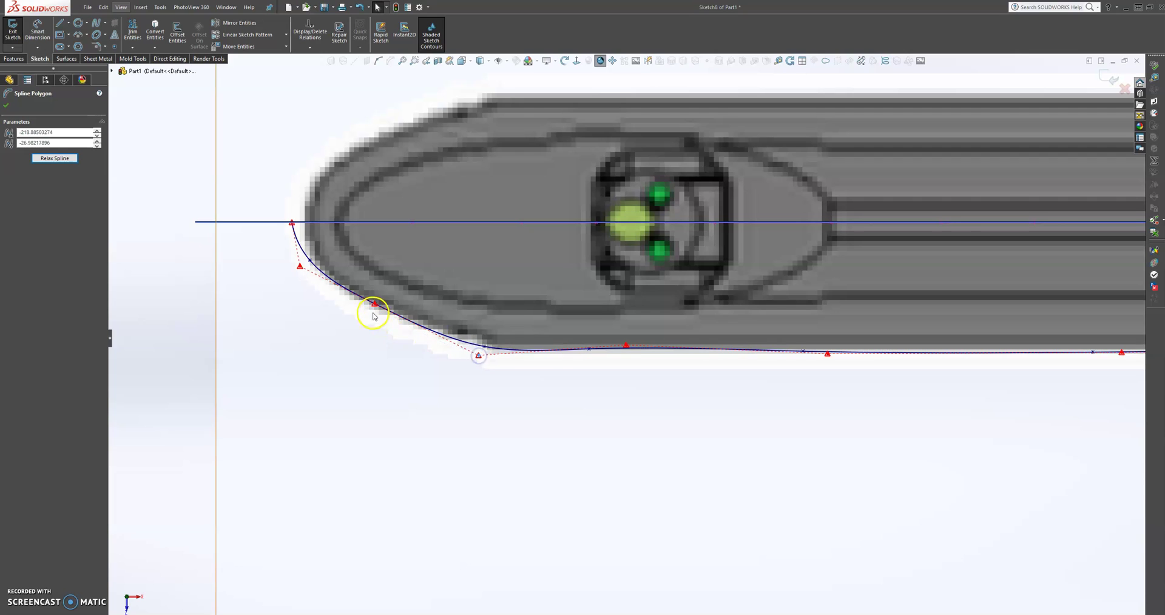
{"action": "left_click_drag", "start_coordinate": [375, 303], "coordinate": [368, 308]}
{"action": "left_click", "coordinate": [304, 272]}
{"action": "mouse_move", "coordinate": [300, 268]}
{"action": "left_mouse_down"}
{"action": "mouse_move", "coordinate": [307, 276]}
{"action": "mouse_move", "coordinate": [292, 269]}
{"action": "left_mouse_up"}
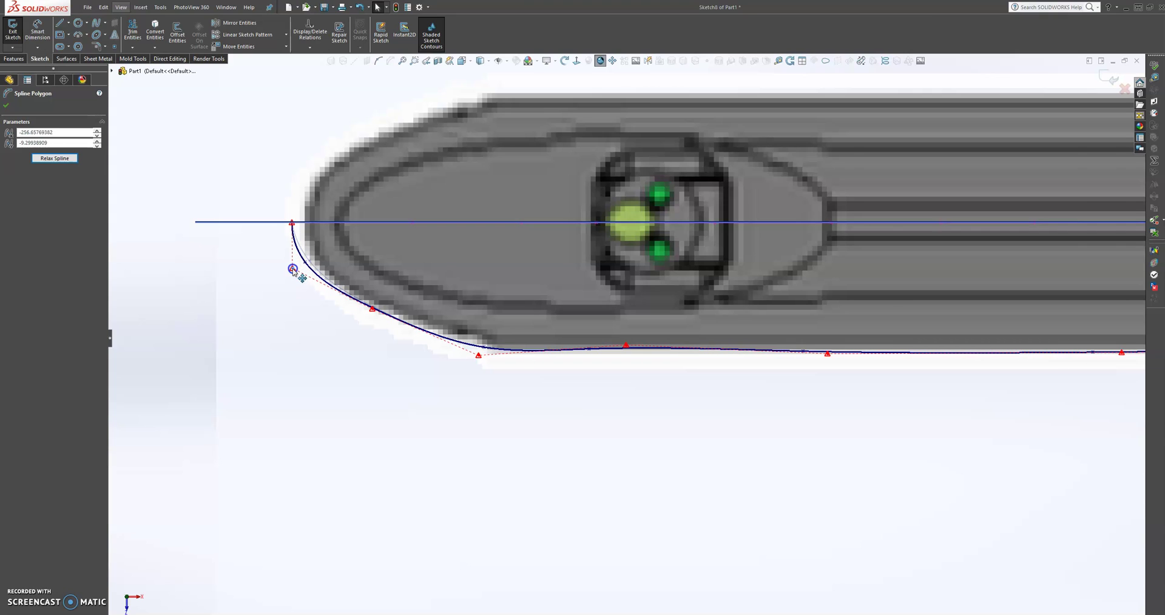
{"action": "left_click", "coordinate": [388, 593]}
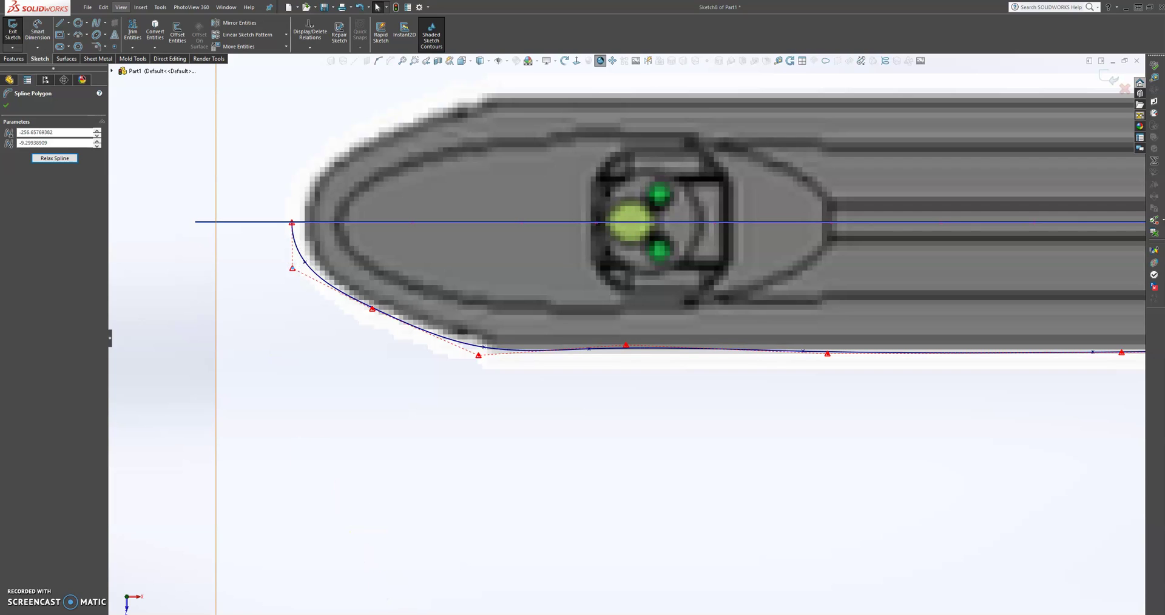
Step: Bring up the Drone-Firing.jpg reference photo in the Photos window
{"action": "mouse_move", "coordinate": [419, 613]}
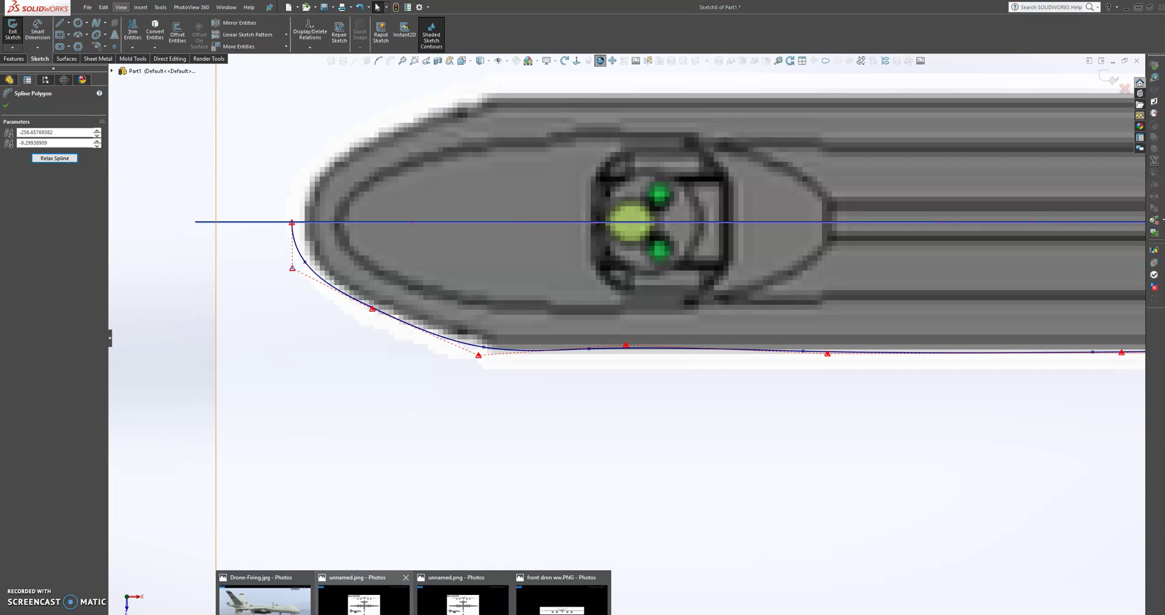
{"action": "left_click", "coordinate": [274, 597]}
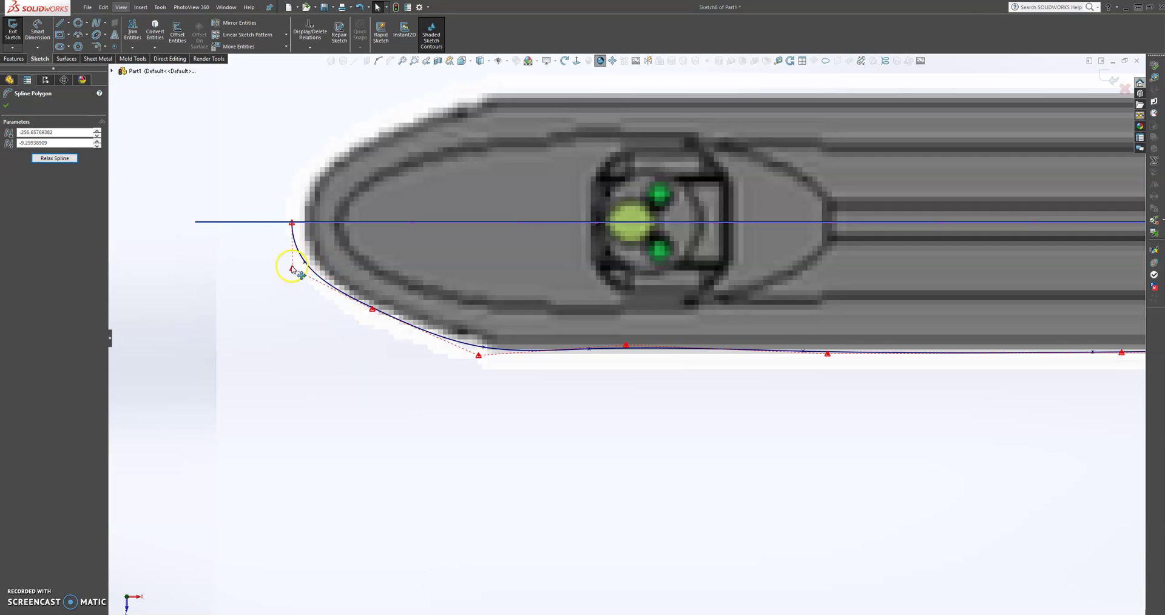
Step: Refit the nose control vertices and flatten the front part of the fuselage's lower edge
{"action": "left_click_drag", "start_coordinate": [295, 269], "coordinate": [304, 277]}
{"action": "left_click_drag", "start_coordinate": [374, 310], "coordinate": [376, 316]}
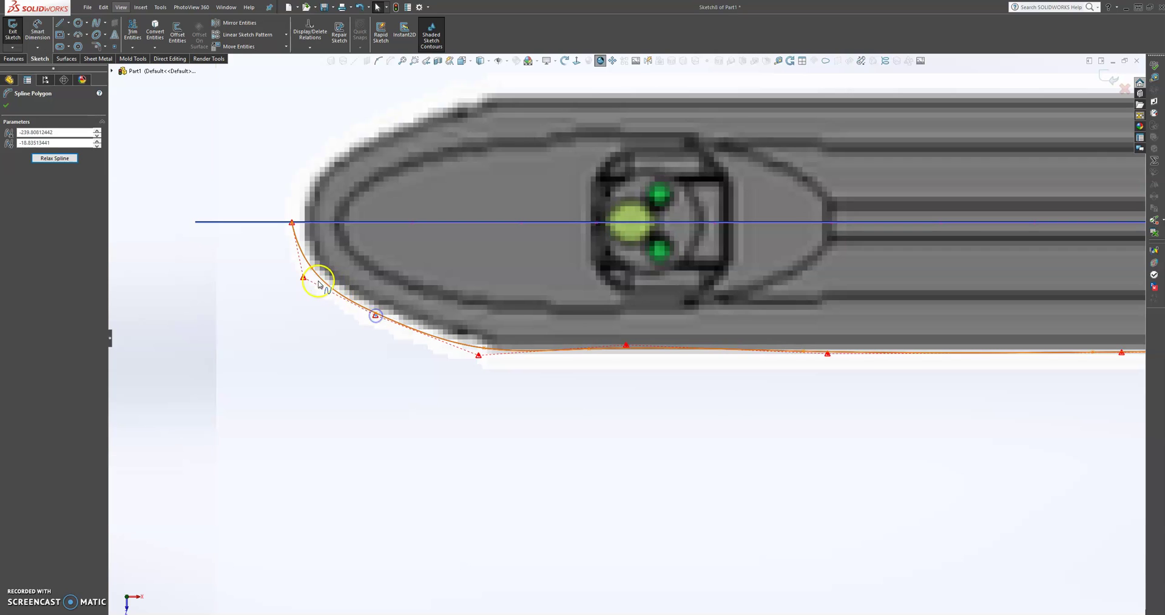
{"action": "left_click_drag", "start_coordinate": [303, 279], "coordinate": [299, 262]}
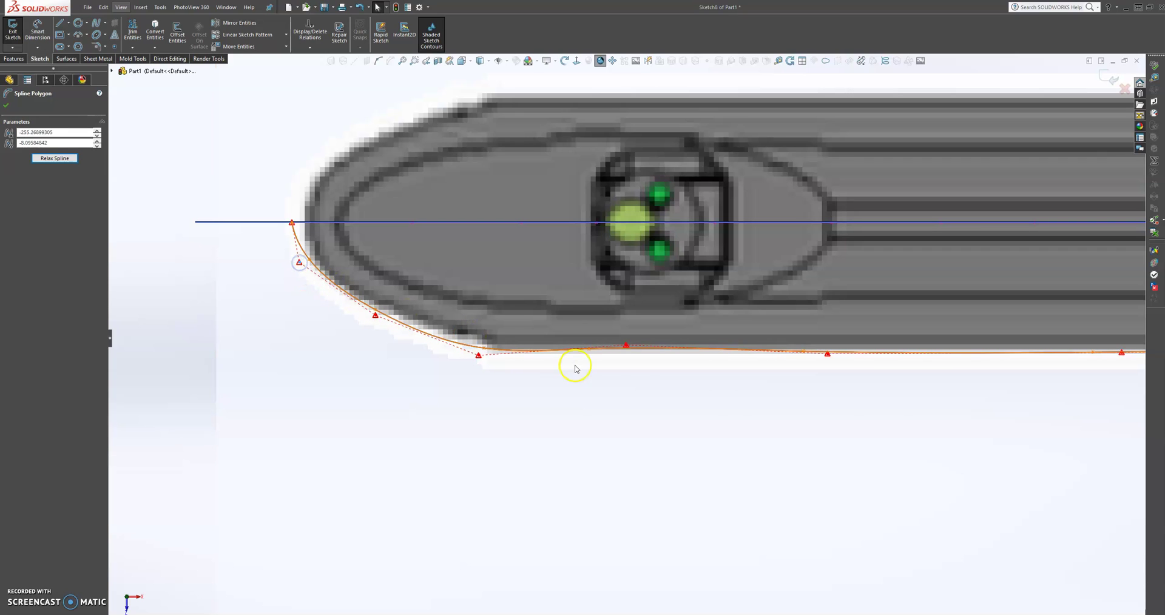
{"action": "left_click_drag", "start_coordinate": [626, 345], "coordinate": [622, 353]}
{"action": "left_click_drag", "start_coordinate": [476, 354], "coordinate": [475, 355]}
{"action": "scroll", "coordinate": [858, 385], "scroll_direction": "up", "scroll_amount": 3}
{"action": "scroll", "coordinate": [916, 352], "scroll_direction": "down", "scroll_amount": 3}
Step: Adjust the rear control vertices to shape the tail cone toward the propeller and tailplane
{"action": "left_click_drag", "start_coordinate": [872, 346], "coordinate": [864, 344]}
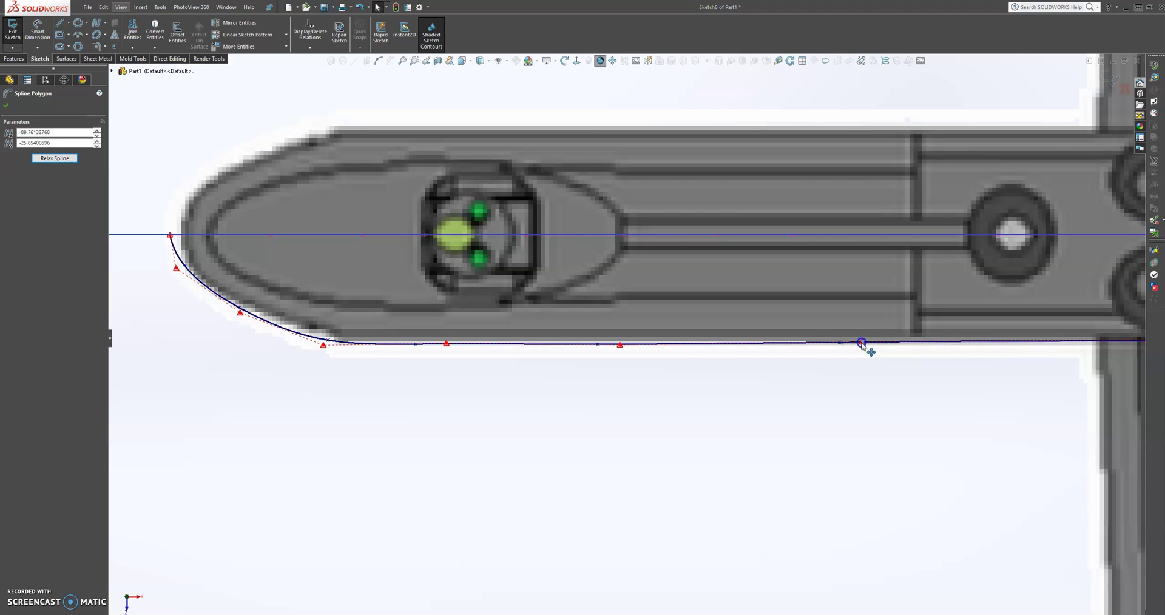
{"action": "left_click", "coordinate": [619, 346]}
{"action": "left_click_drag", "start_coordinate": [620, 346], "coordinate": [619, 348]}
{"action": "scroll", "coordinate": [619, 350], "scroll_direction": "up", "scroll_amount": 5}
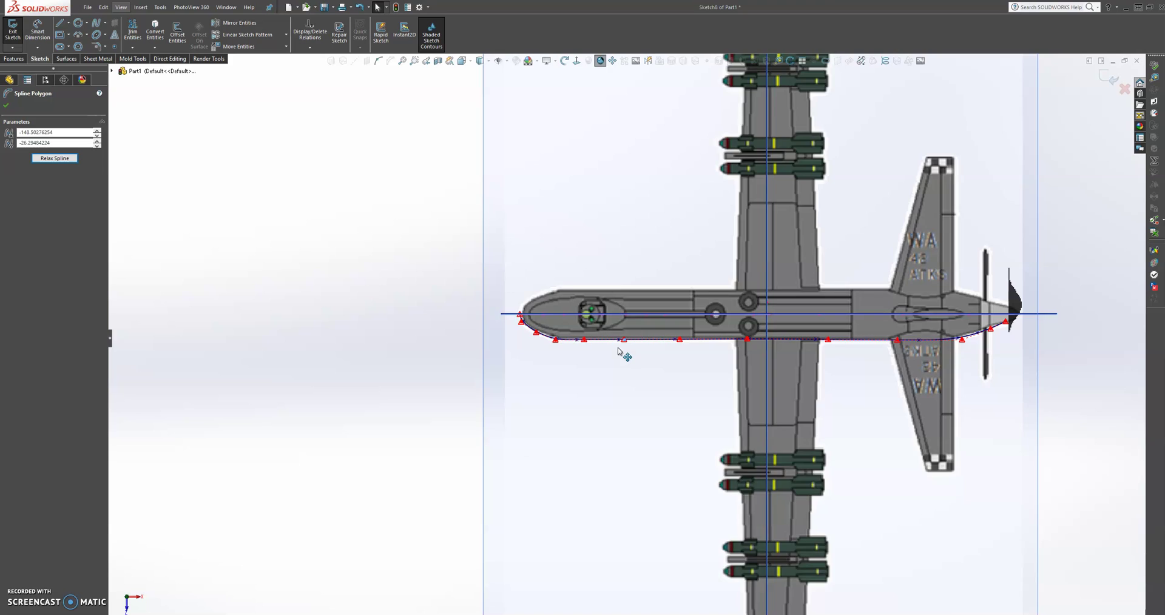
{"action": "scroll", "coordinate": [619, 349], "scroll_direction": "up", "scroll_amount": 3}
{"action": "scroll", "coordinate": [822, 328], "scroll_direction": "down", "scroll_amount": 8}
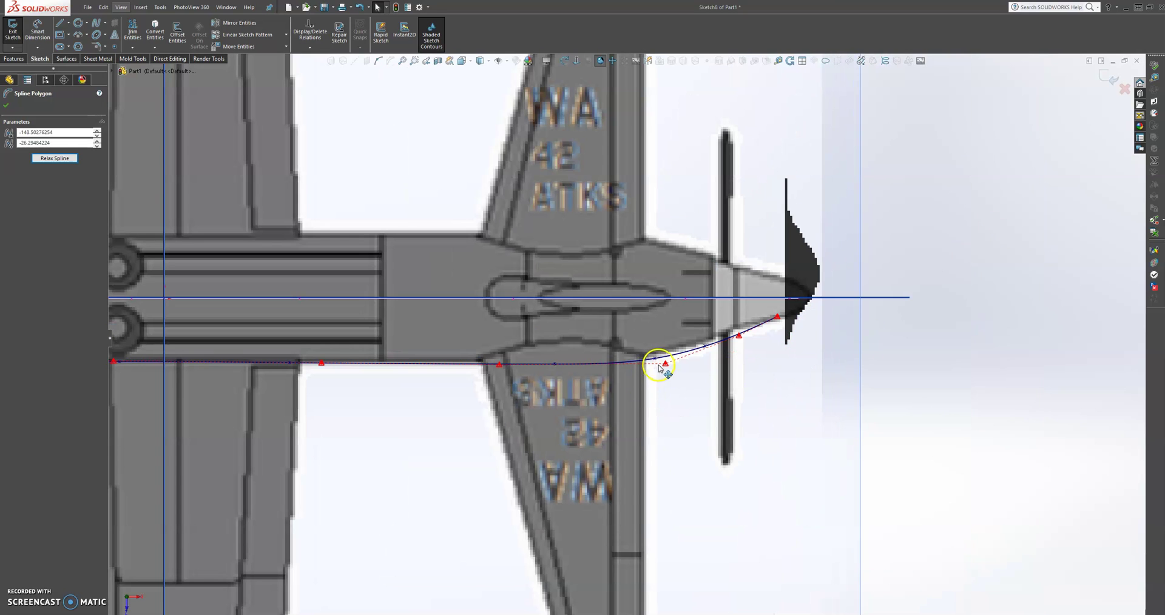
{"action": "left_click_drag", "start_coordinate": [671, 369], "coordinate": [660, 366]}
{"action": "left_click_drag", "start_coordinate": [739, 335], "coordinate": [726, 337]}
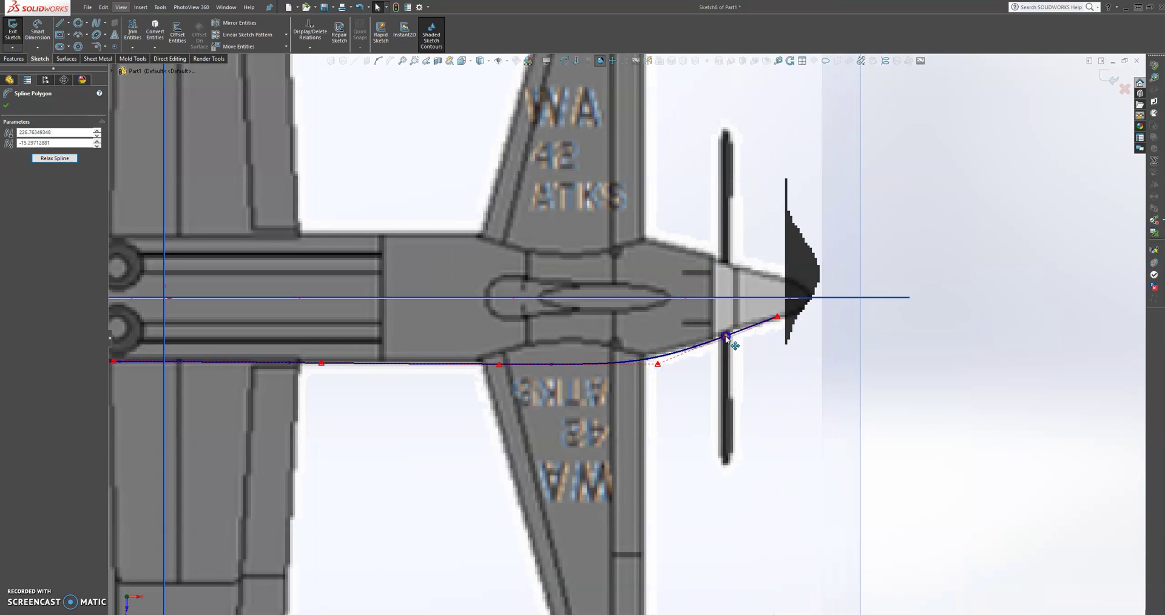
{"action": "left_click", "coordinate": [657, 364]}
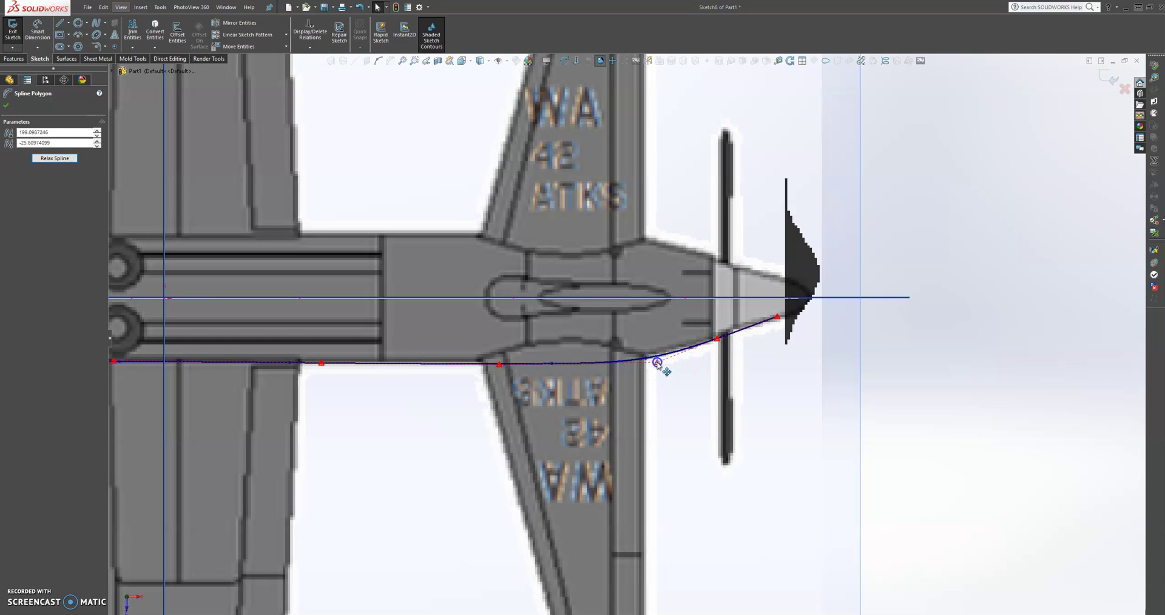
{"action": "left_click", "coordinate": [719, 338]}
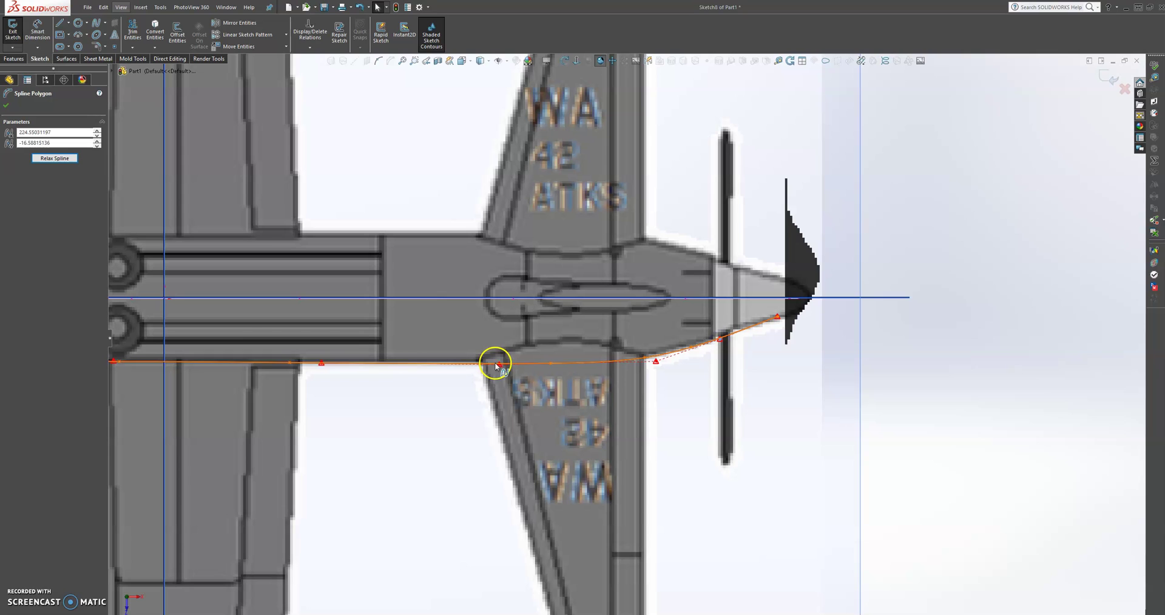
{"action": "left_click", "coordinate": [500, 364]}
{"action": "left_click_drag", "start_coordinate": [500, 364], "coordinate": [499, 363]}
Step: Nudge the wing-root vertex onto the fuselage edge and confirm the finished spline
{"action": "scroll", "coordinate": [467, 384], "scroll_direction": "up", "scroll_amount": 3}
{"action": "scroll", "coordinate": [364, 375], "scroll_direction": "down", "scroll_amount": 3}
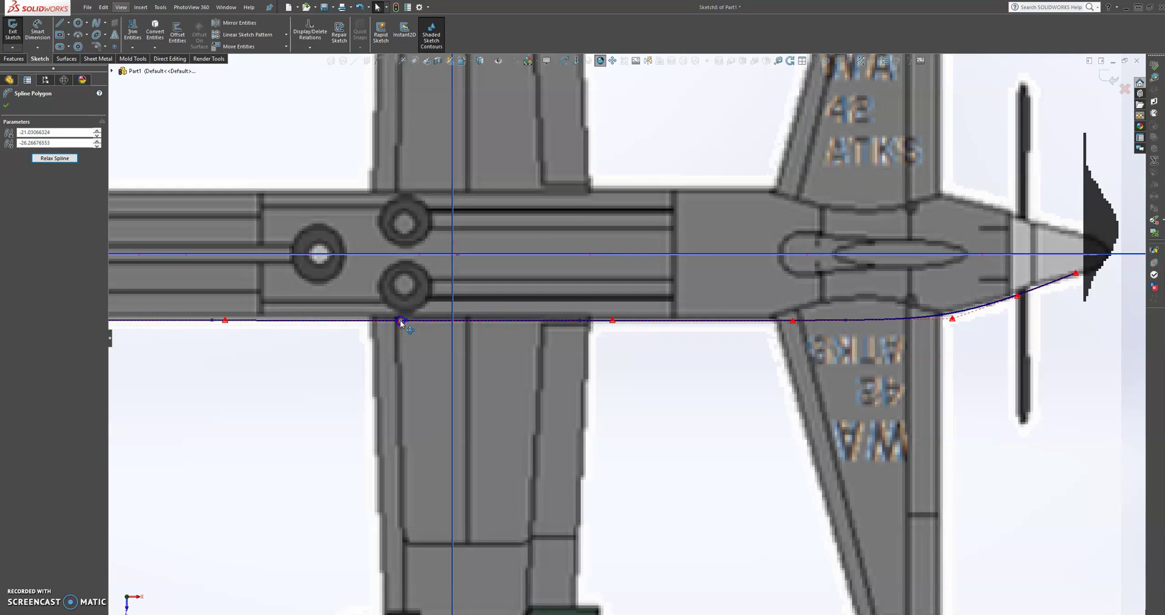
{"action": "left_click", "coordinate": [613, 321]}
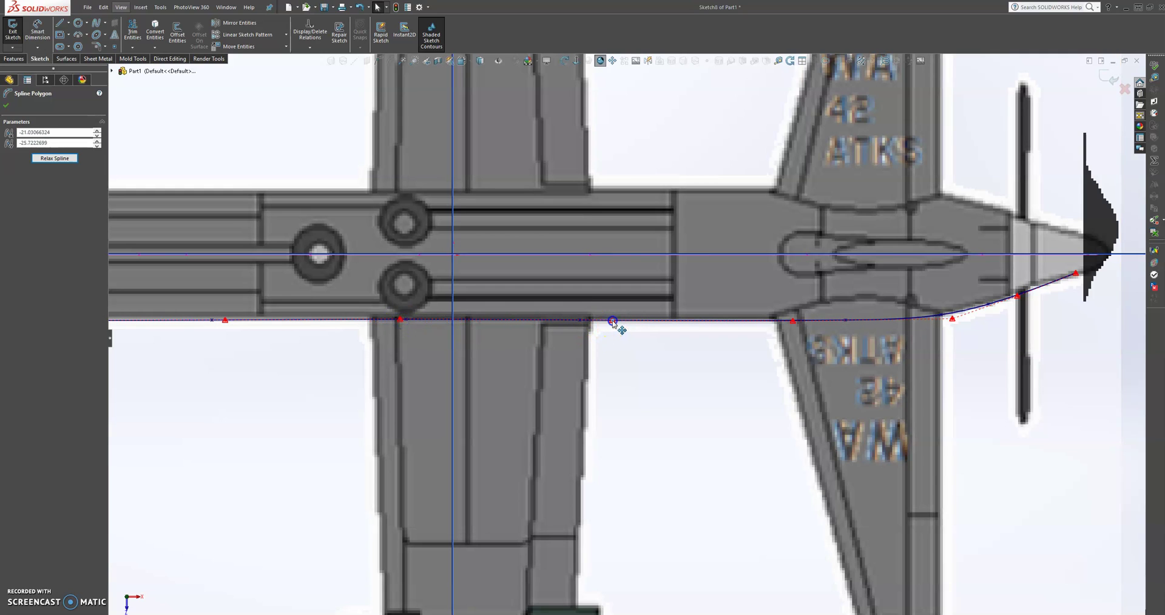
{"action": "left_click_drag", "start_coordinate": [613, 322], "coordinate": [612, 323]}
{"action": "scroll", "coordinate": [612, 321], "scroll_direction": "up", "scroll_amount": 5}
{"action": "scroll", "coordinate": [395, 355], "scroll_direction": "down", "scroll_amount": 5}
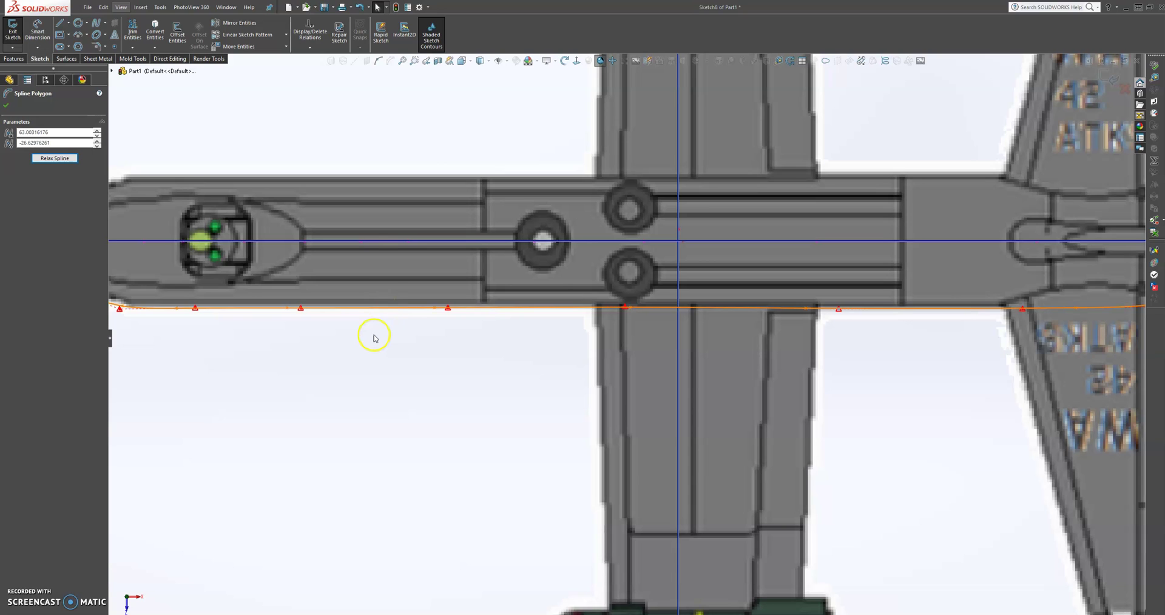
{"action": "scroll", "coordinate": [374, 338], "scroll_direction": "up", "scroll_amount": 3}
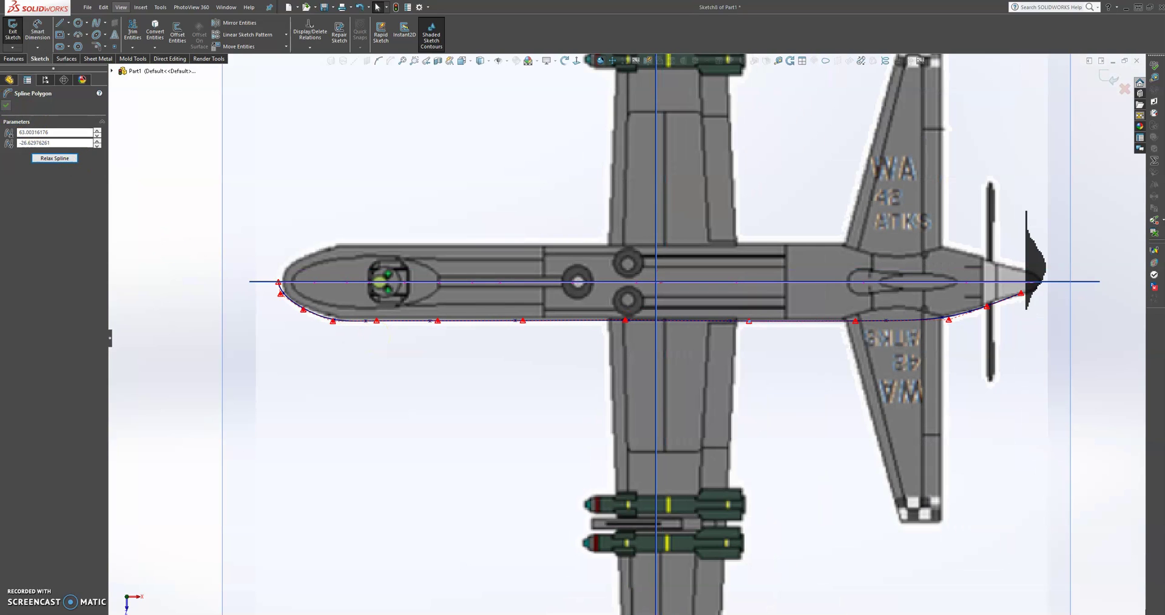
{"action": "left_click", "coordinate": [6, 105]}
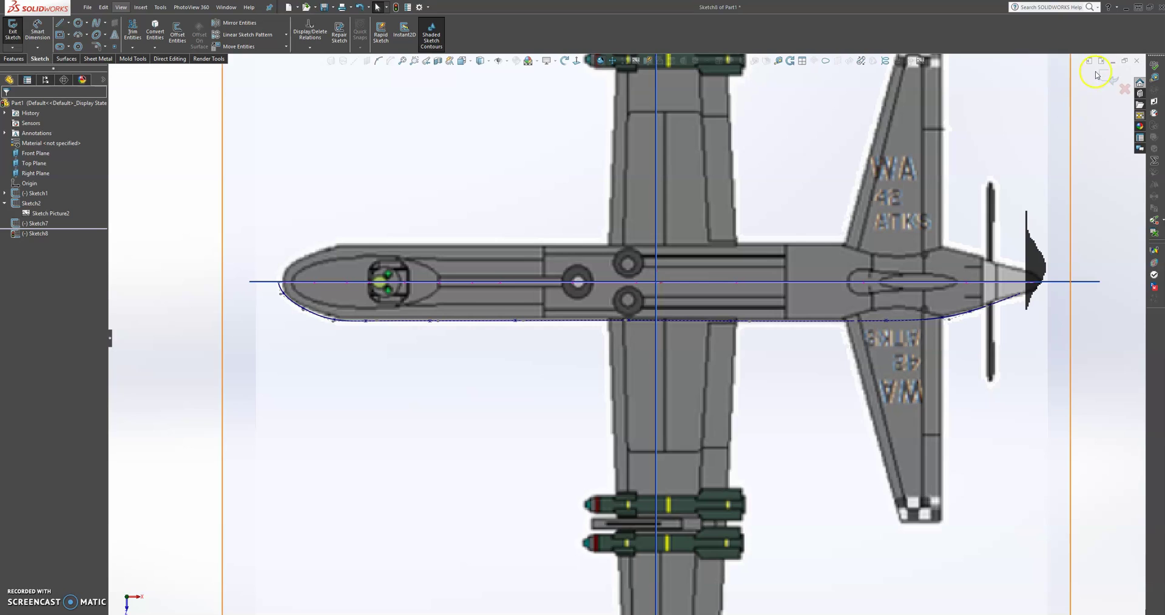
Step: Switch to the isometric view with Ctrl+7 and exit Sketch8
{"action": "key", "text": "ctrl+7"}
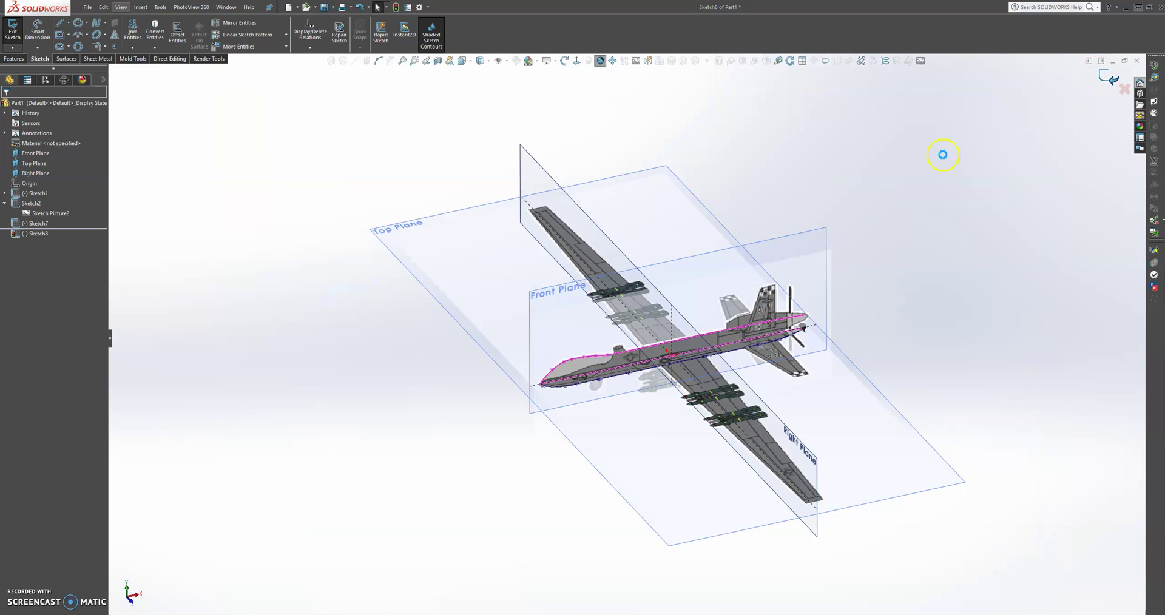
{"action": "key", "text": "ctrl+b"}
{"action": "scroll", "coordinate": [632, 406], "scroll_direction": "down", "scroll_amount": 3}
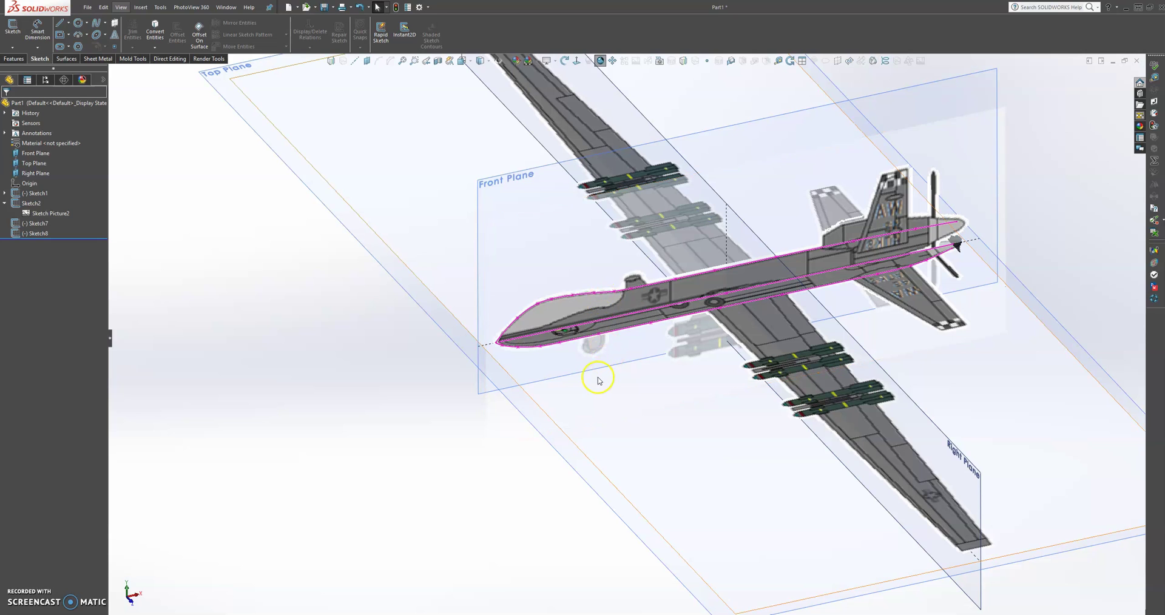
{"action": "scroll", "coordinate": [598, 380], "scroll_direction": "down", "scroll_amount": 3}
{"action": "scroll", "coordinate": [625, 346], "scroll_direction": "down", "scroll_amount": 3}
Step: Orbit around the aircraft and start a new 3D sketch, 3DSketch2
{"action": "middle_click_drag", "start_coordinate": [631, 352], "coordinate": [629, 340]}
{"action": "scroll", "coordinate": [629, 341], "scroll_direction": "up", "scroll_amount": 5}
{"action": "scroll", "coordinate": [903, 200], "scroll_direction": "down", "scroll_amount": 2}
{"action": "mouse_move", "coordinate": [656, 281]}
{"action": "middle_mouse_down"}
{"action": "mouse_move", "coordinate": [642, 265]}
{"action": "mouse_move", "coordinate": [647, 292]}
{"action": "mouse_move", "coordinate": [666, 279]}
{"action": "mouse_move", "coordinate": [647, 270]}
{"action": "middle_mouse_up"}
{"action": "key", "text": "Escape"}
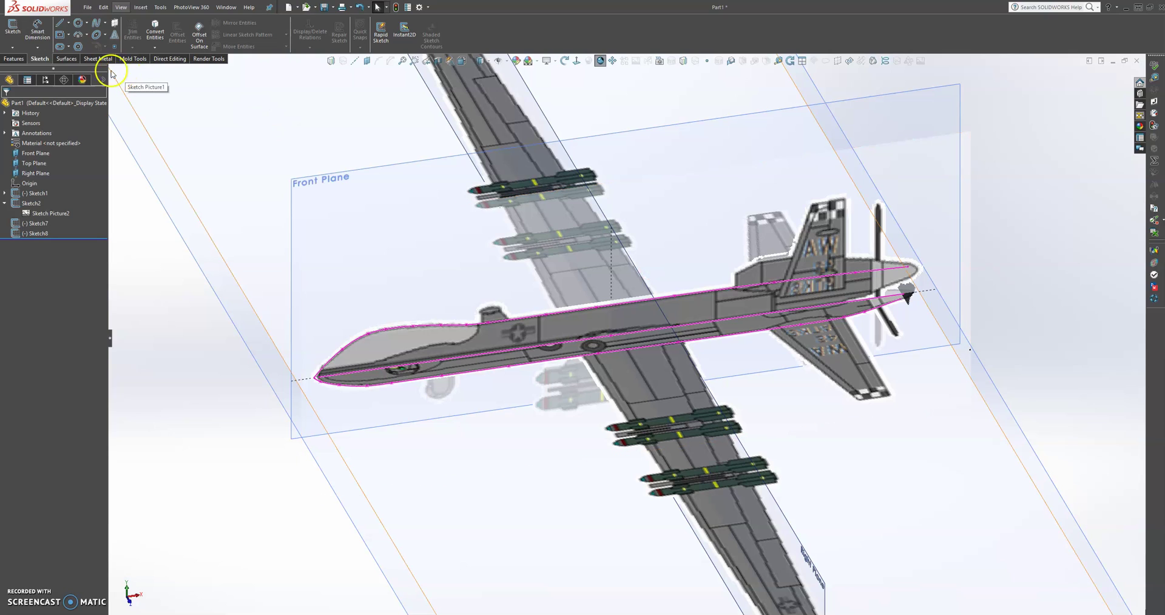
{"action": "left_click", "coordinate": [14, 47]}
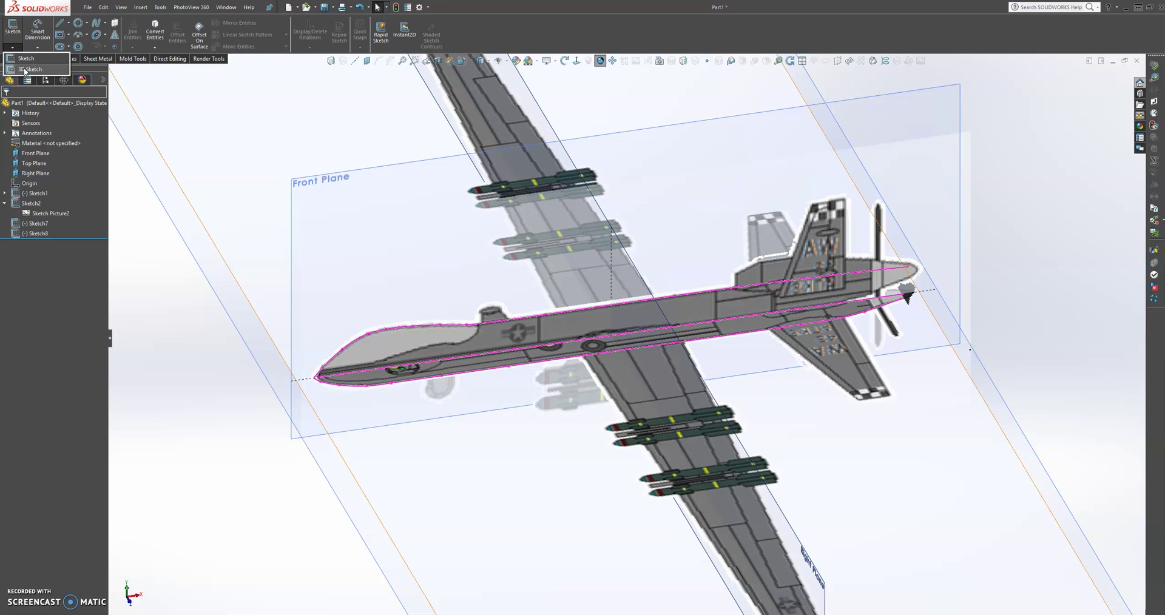
{"action": "left_click", "coordinate": [24, 69]}
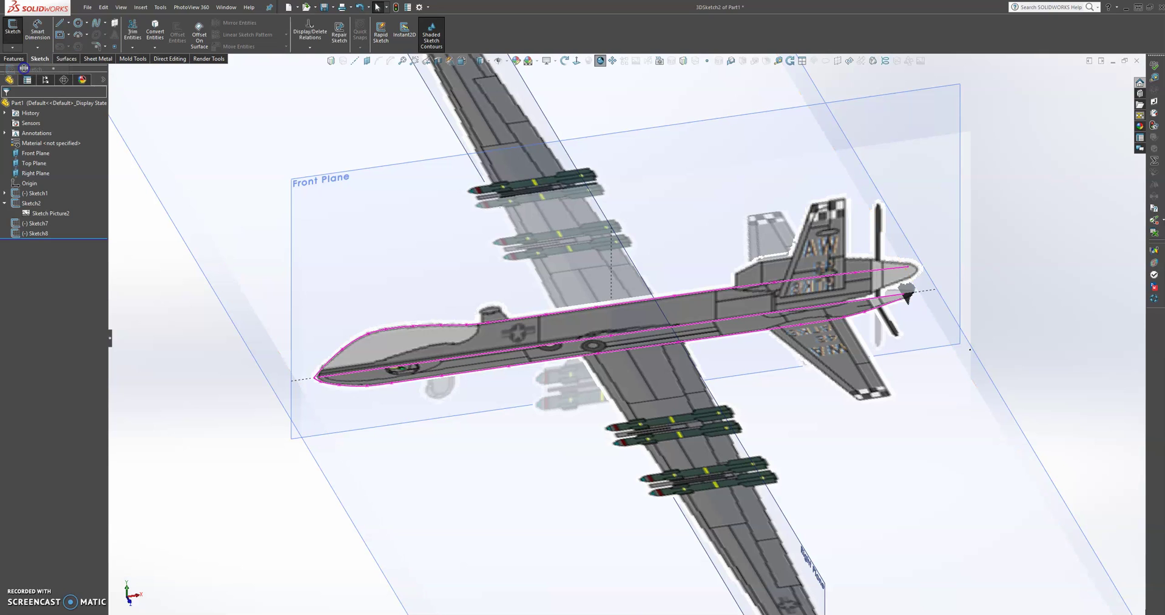
Step: In 3DSketch2, draw a spline from the top profile curve down to the bottom one behind the nose
{"action": "left_click", "coordinate": [98, 26]}
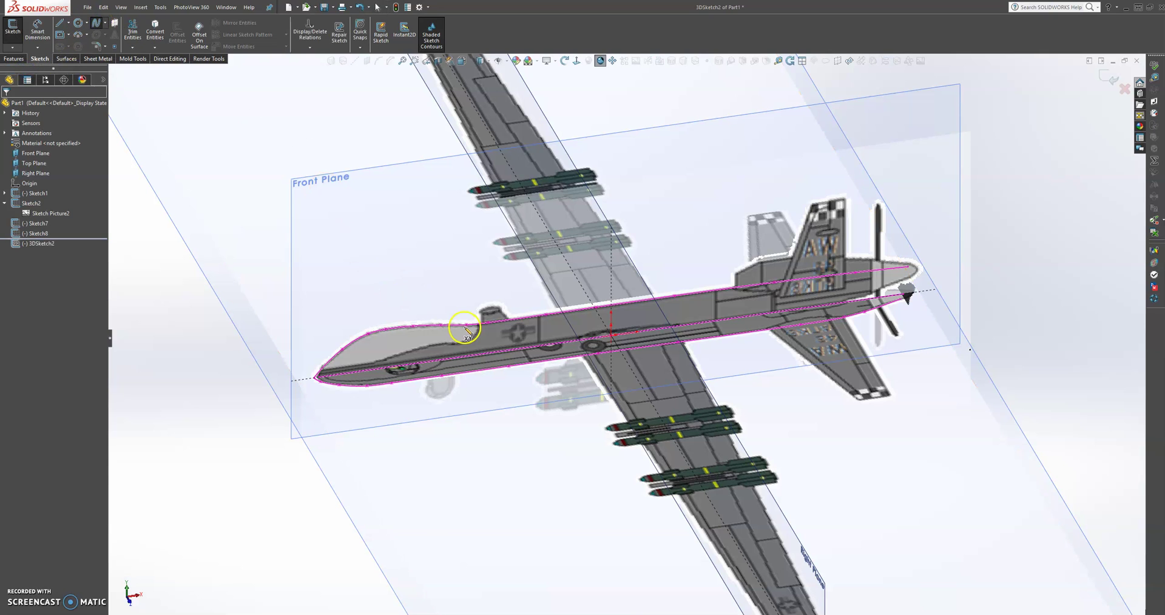
{"action": "scroll", "coordinate": [467, 334], "scroll_direction": "down", "scroll_amount": 5}
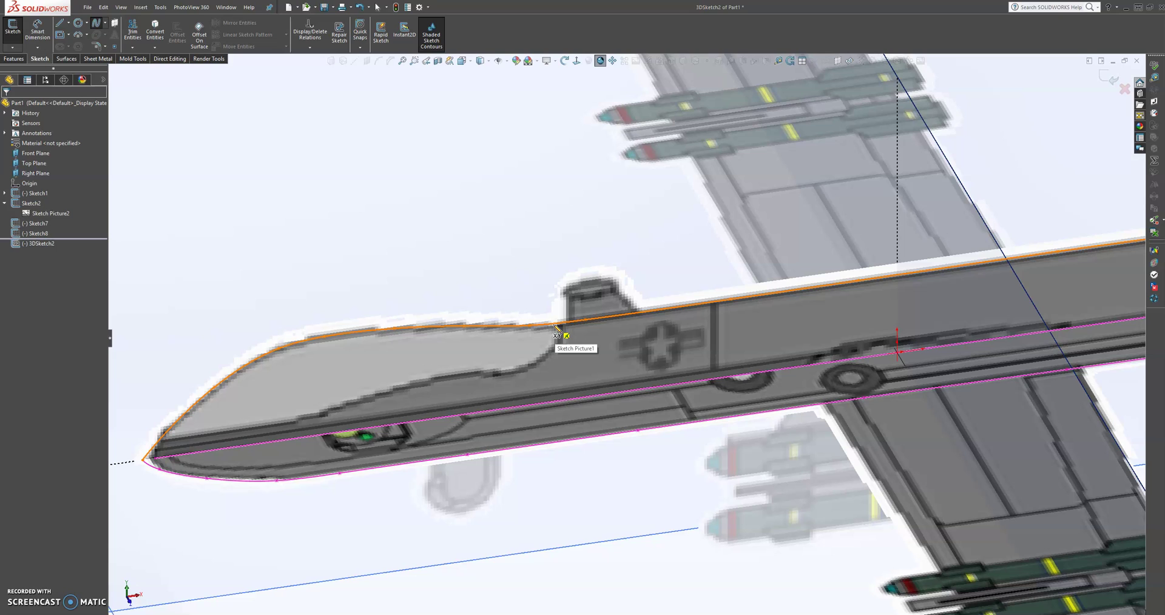
{"action": "left_click_drag", "start_coordinate": [558, 328], "coordinate": [570, 441]}
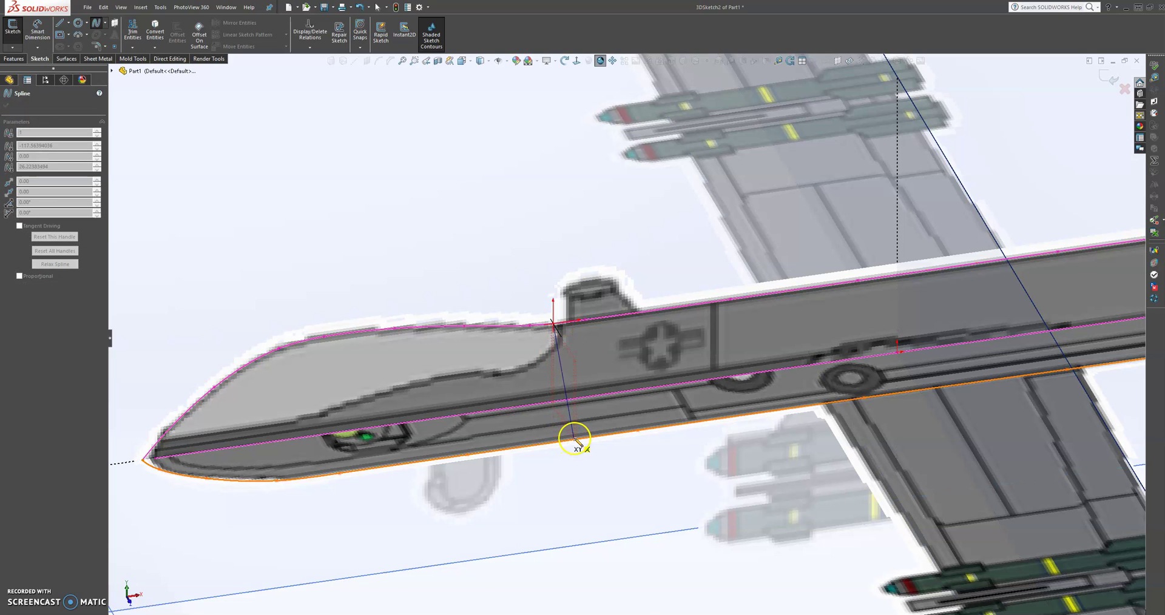
{"action": "left_click_drag", "start_coordinate": [576, 439], "coordinate": [576, 438]}
{"action": "key", "text": "Escape"}
{"action": "middle_click_drag", "start_coordinate": [582, 458], "coordinate": [520, 358]}
{"action": "scroll", "coordinate": [535, 419], "scroll_direction": "down", "scroll_amount": 3}
Step: View normal to Right Plane, bend the spline into an arc, and set its top tangent Along Z
{"action": "left_click", "coordinate": [364, 221]}
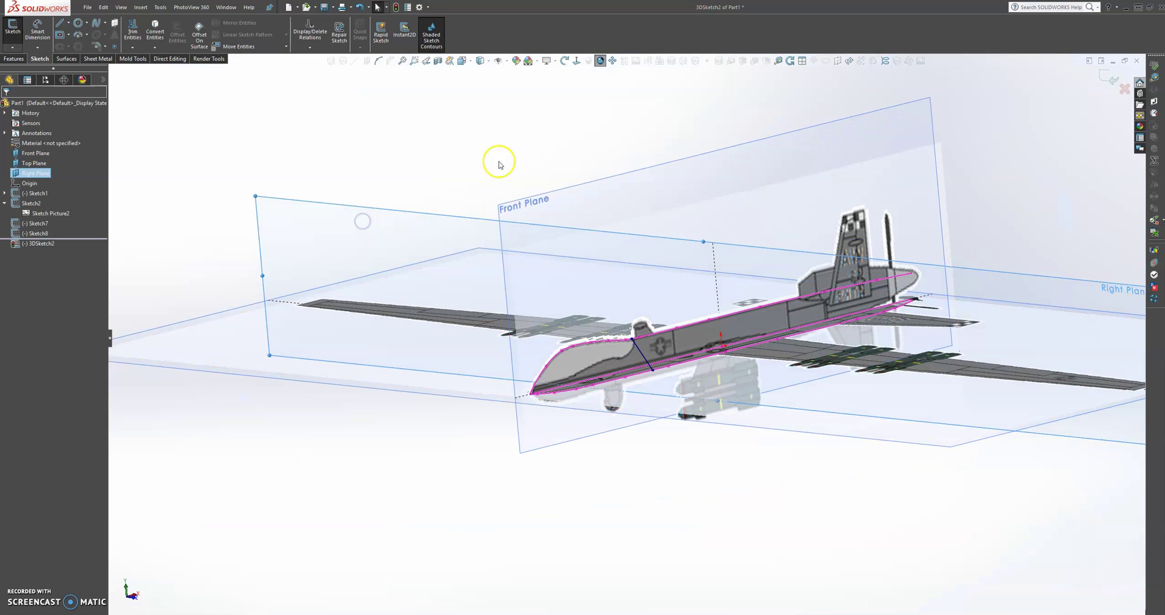
{"action": "left_click", "coordinate": [579, 61]}
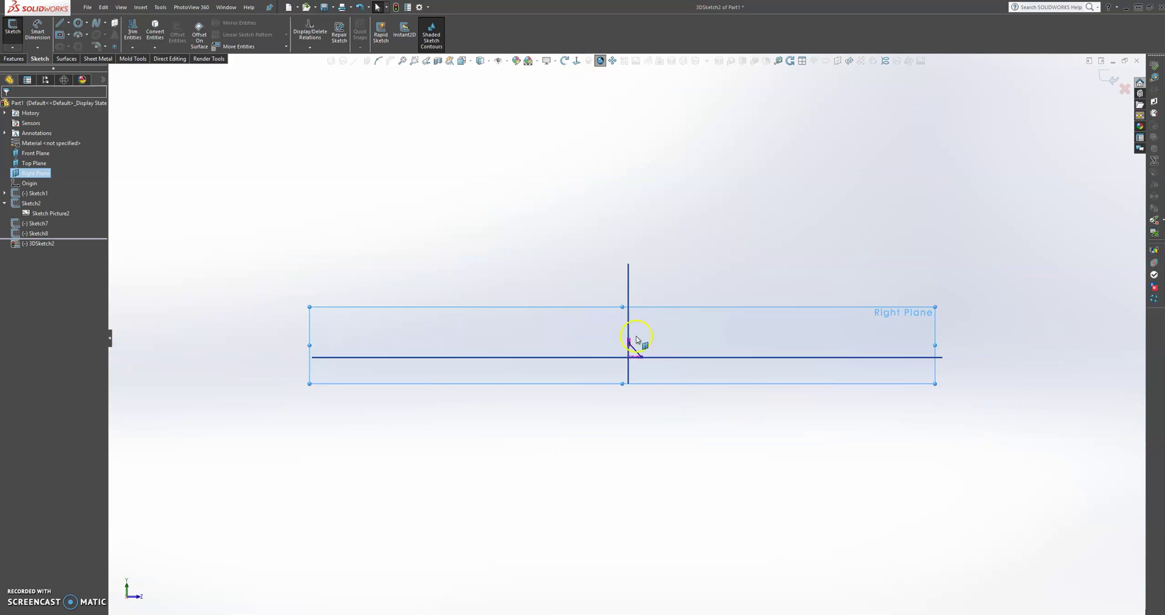
{"action": "scroll", "coordinate": [625, 379], "scroll_direction": "down", "scroll_amount": 10}
{"action": "scroll", "coordinate": [624, 377], "scroll_direction": "down", "scroll_amount": 3}
{"action": "left_click", "coordinate": [679, 308]}
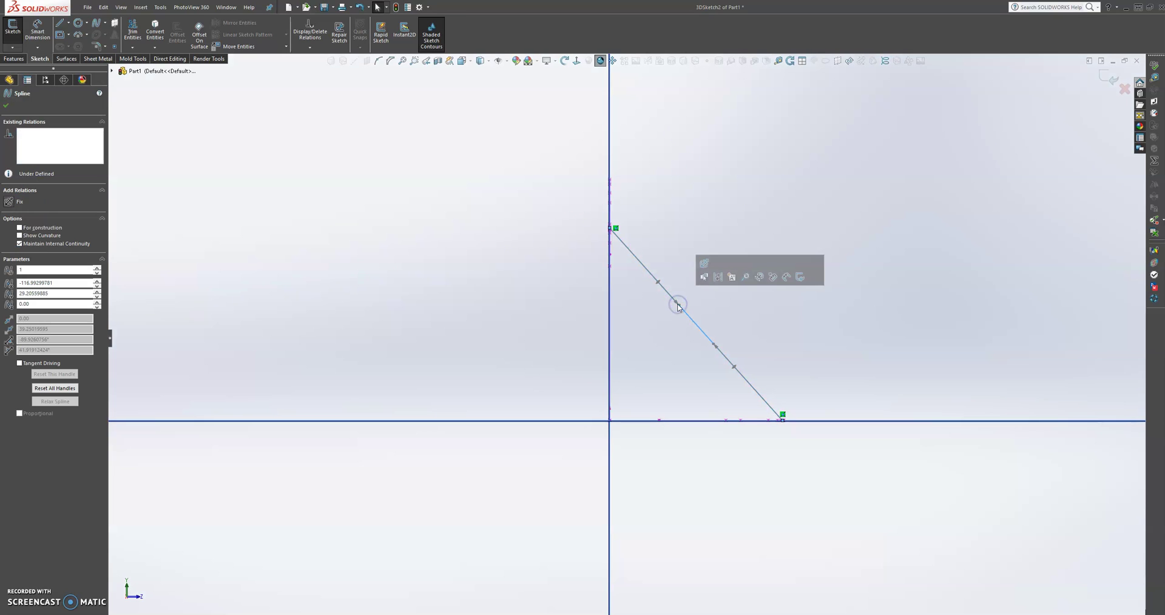
{"action": "left_click_drag", "start_coordinate": [679, 306], "coordinate": [720, 231]}
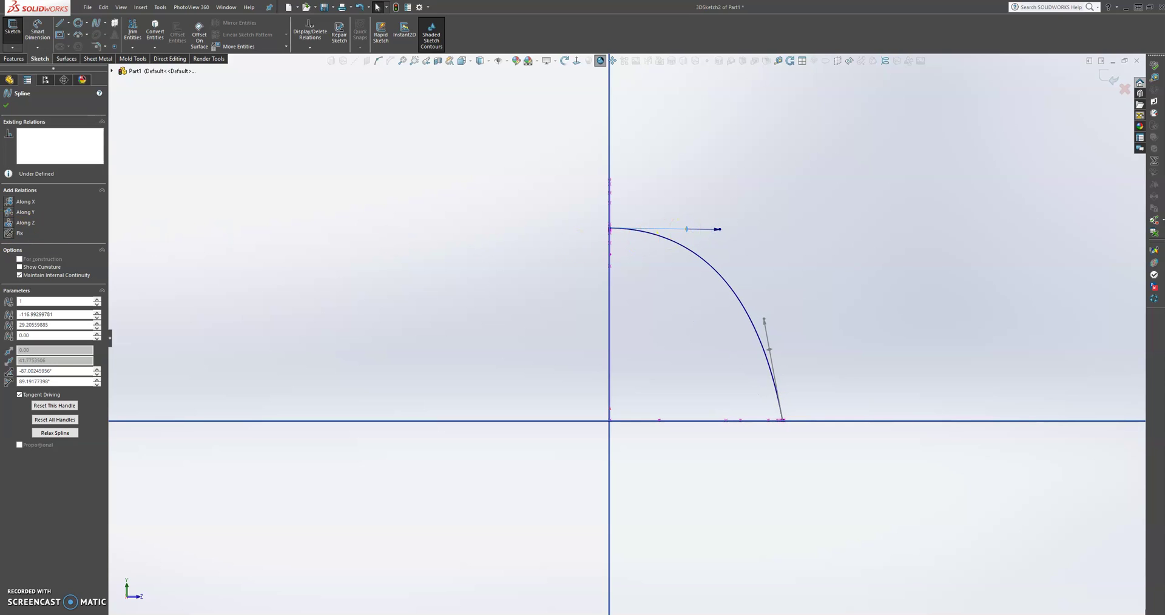
{"action": "left_click", "coordinate": [8, 223]}
{"action": "left_click", "coordinate": [7, 107]}
Step: Refine the lower point and top tangent length against the drone photo, then confirm the spline
{"action": "left_click_drag", "start_coordinate": [752, 319], "coordinate": [749, 387]}
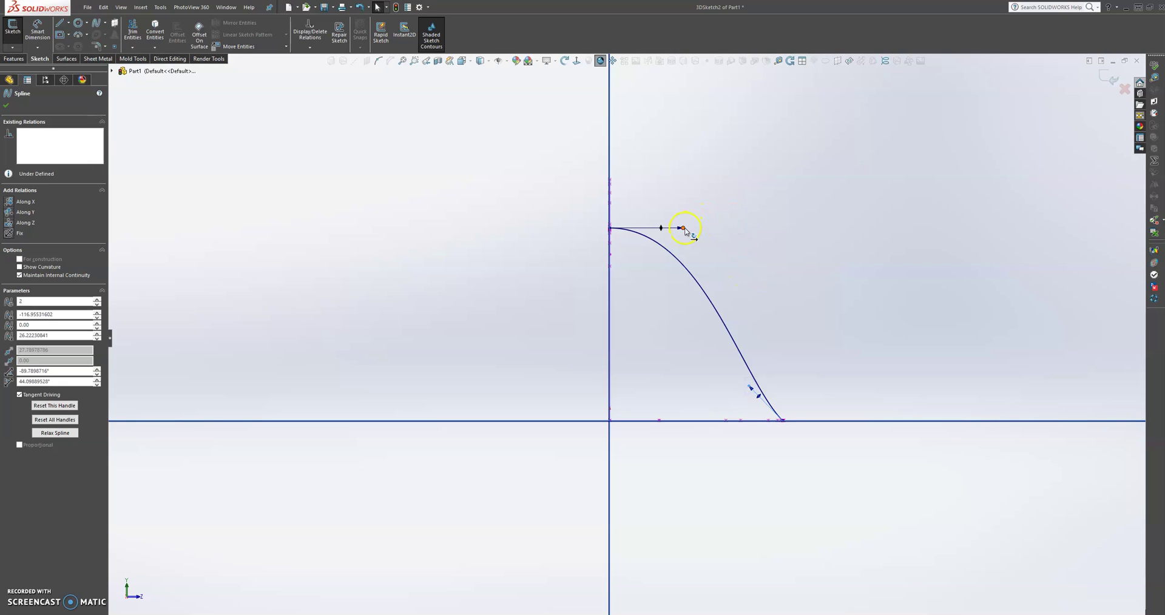
{"action": "left_click_drag", "start_coordinate": [685, 229], "coordinate": [712, 228]}
{"action": "left_click", "coordinate": [750, 387]}
{"action": "mouse_move", "coordinate": [413, 612]}
{"action": "left_click", "coordinate": [303, 601]}
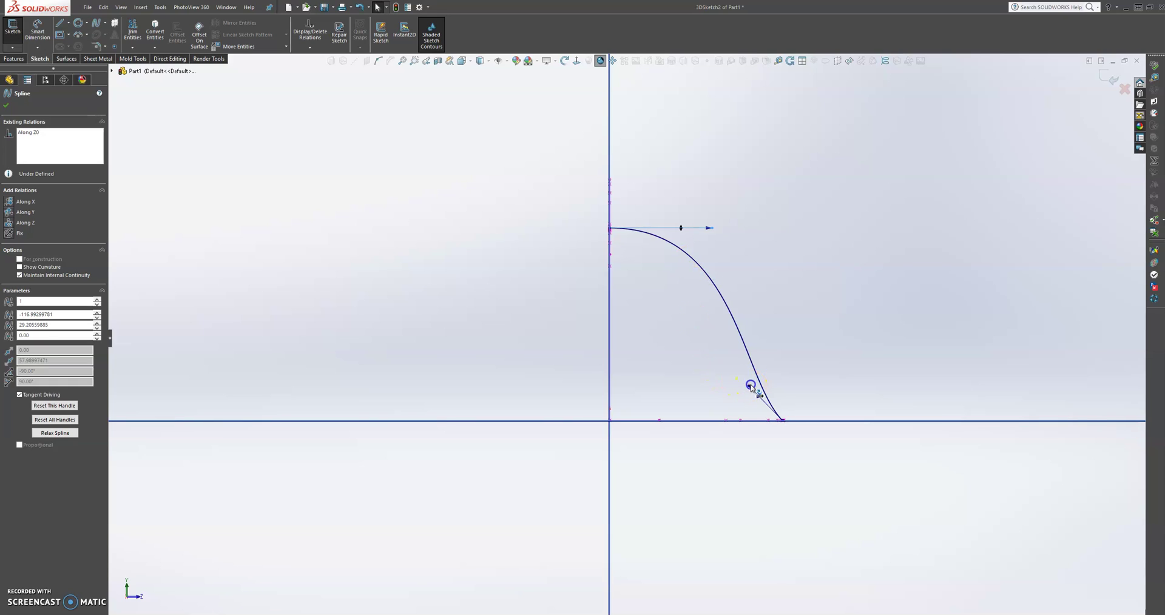
{"action": "left_click_drag", "start_coordinate": [751, 387], "coordinate": [738, 352]}
{"action": "left_click", "coordinate": [738, 280]}
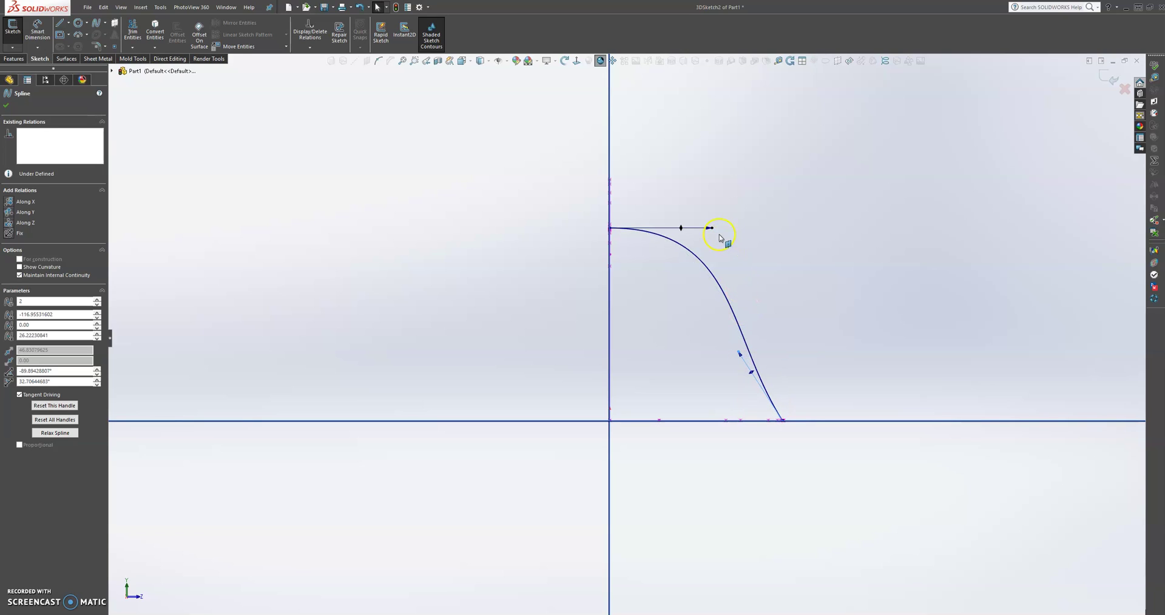
{"action": "left_click_drag", "start_coordinate": [715, 231], "coordinate": [709, 229]}
{"action": "left_click", "coordinate": [565, 216]}
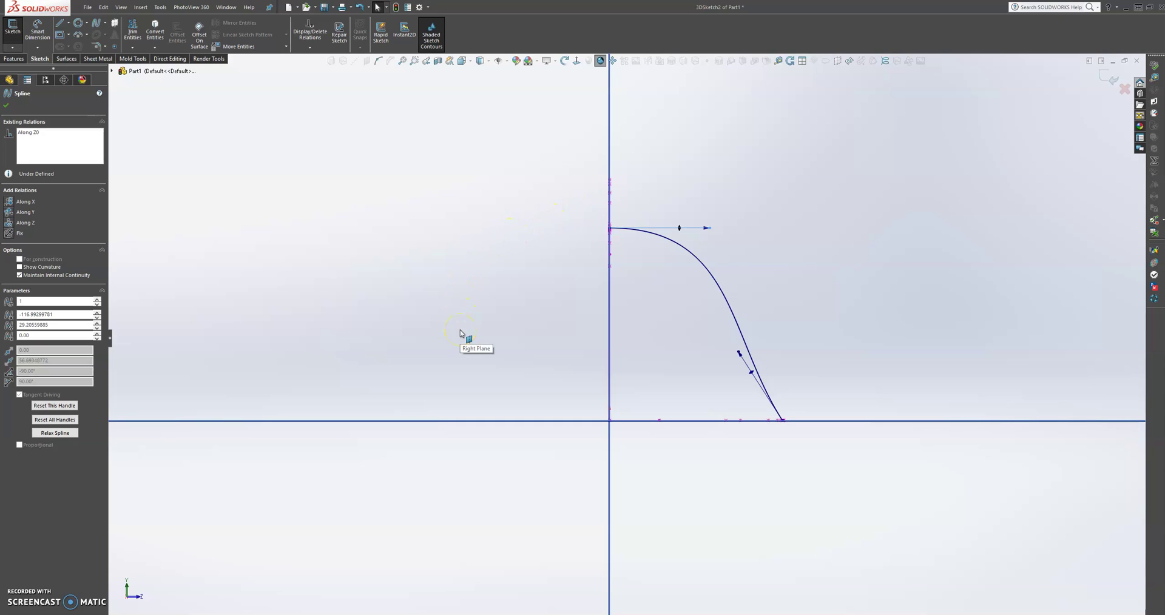
{"action": "left_click", "coordinate": [6, 106]}
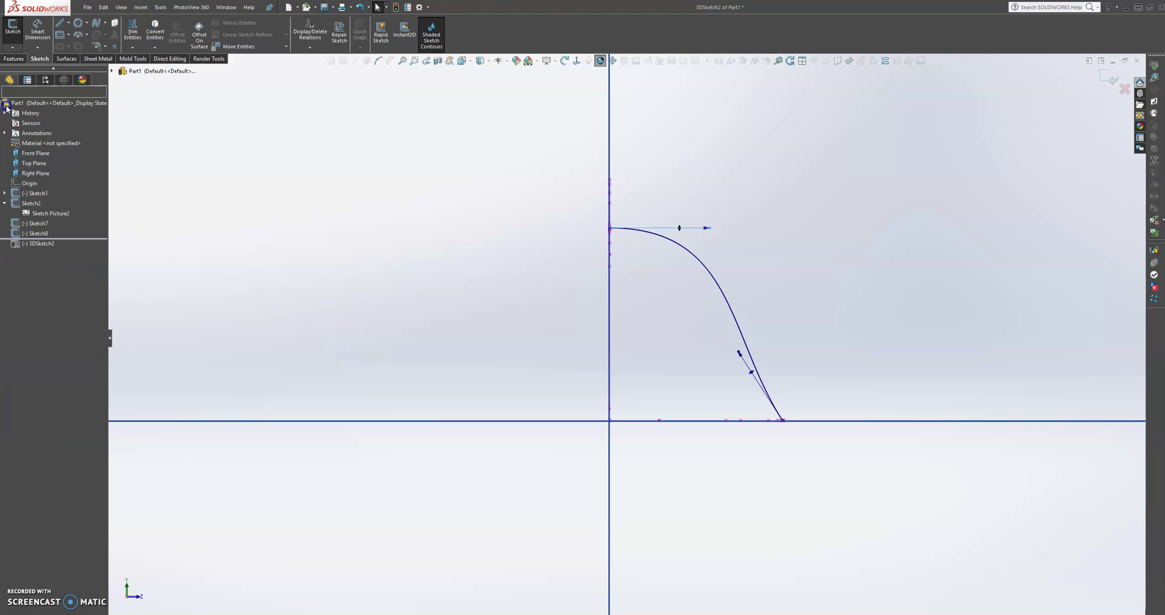
{"action": "left_click", "coordinate": [921, 54]}
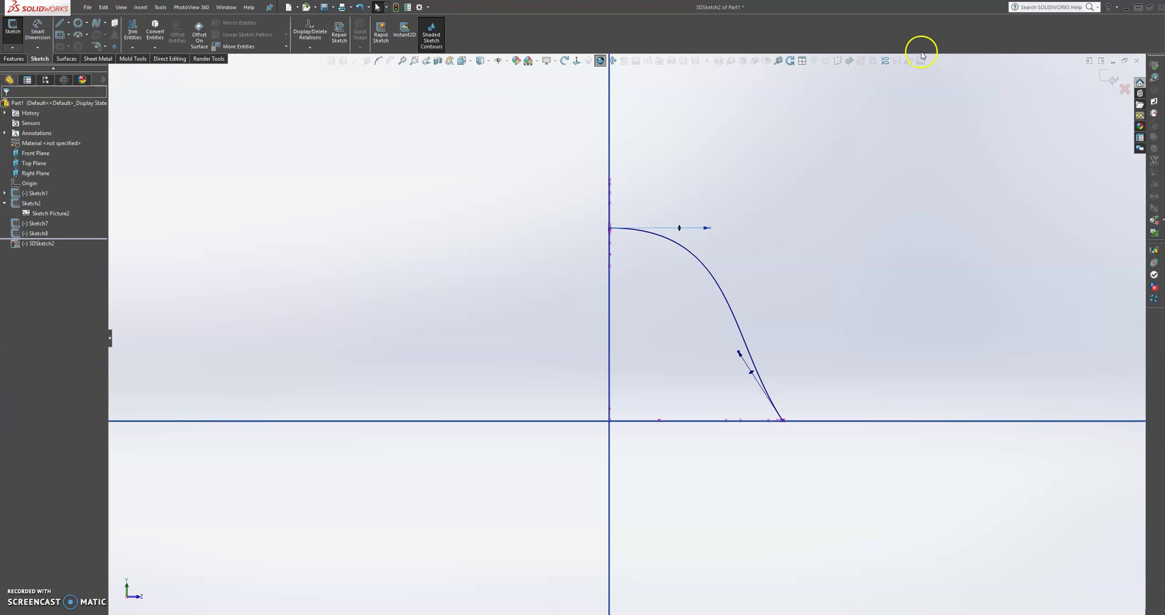
Step: Exit the 3D sketch and orbit to a 3D view of the aircraft's nose
{"action": "left_click", "coordinate": [1114, 80]}
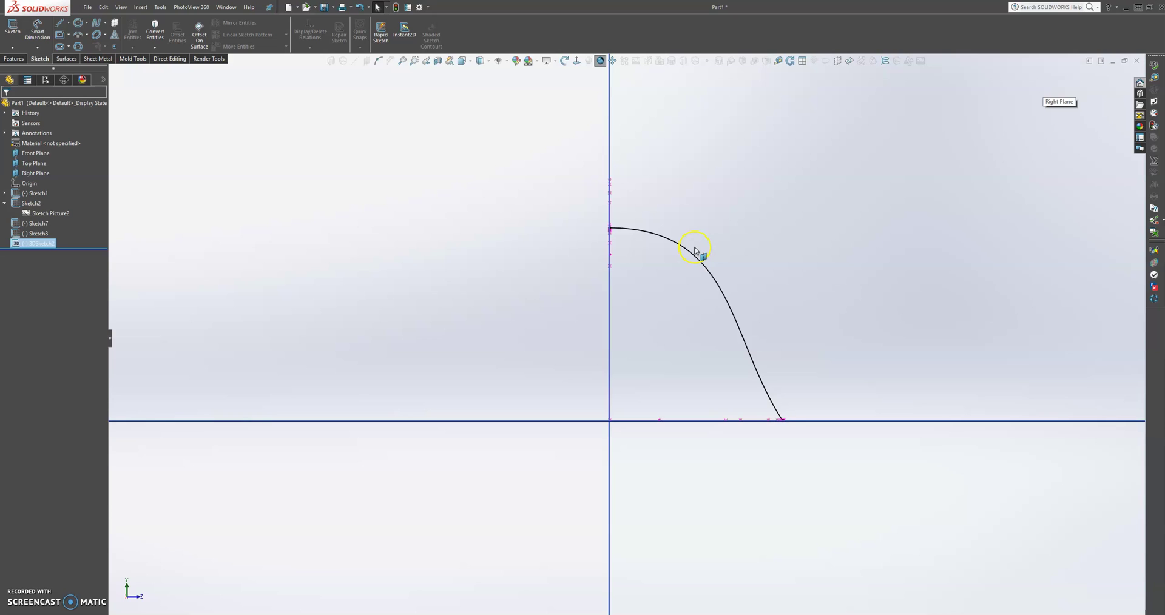
{"action": "scroll", "coordinate": [696, 250], "scroll_direction": "up", "scroll_amount": 5}
{"action": "mouse_move", "coordinate": [696, 251]}
{"action": "middle_mouse_down"}
{"action": "mouse_move", "coordinate": [631, 233]}
{"action": "mouse_move", "coordinate": [601, 332]}
{"action": "mouse_move", "coordinate": [435, 406]}
{"action": "middle_mouse_up"}
{"action": "scroll", "coordinate": [436, 405], "scroll_direction": "down", "scroll_amount": 2}
{"action": "scroll", "coordinate": [441, 413], "scroll_direction": "up", "scroll_amount": 3}
{"action": "scroll", "coordinate": [443, 404], "scroll_direction": "down", "scroll_amount": 5}
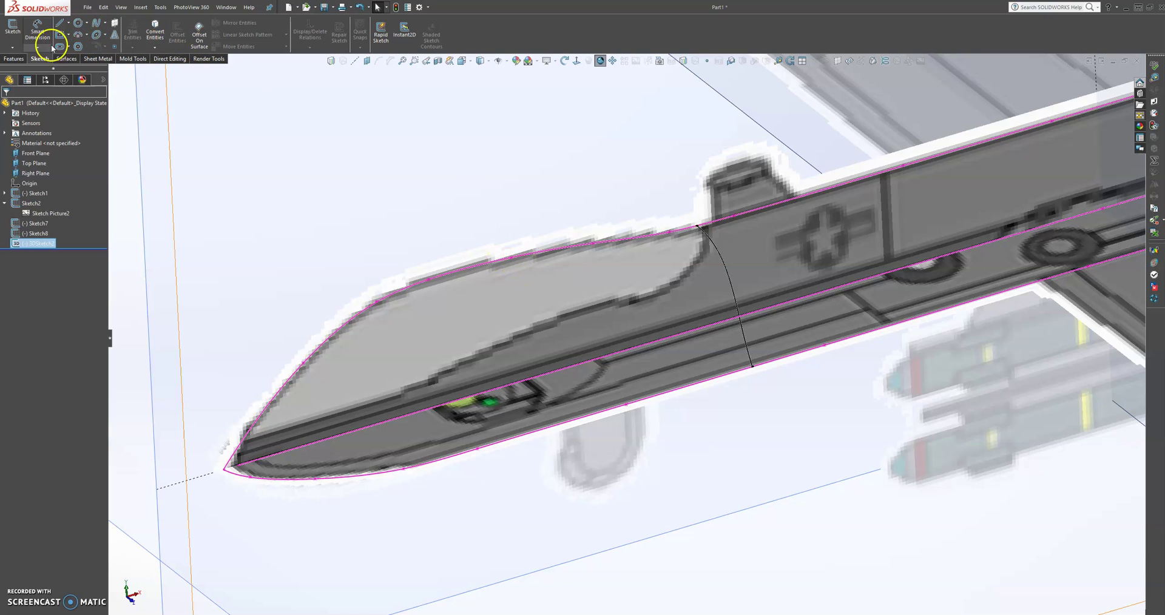
Step: Reopen 3DSketch2 and draw a second spline from the nose's top edge to its bottom edge
{"action": "left_click", "coordinate": [11, 46]}
{"action": "left_click", "coordinate": [95, 23]}
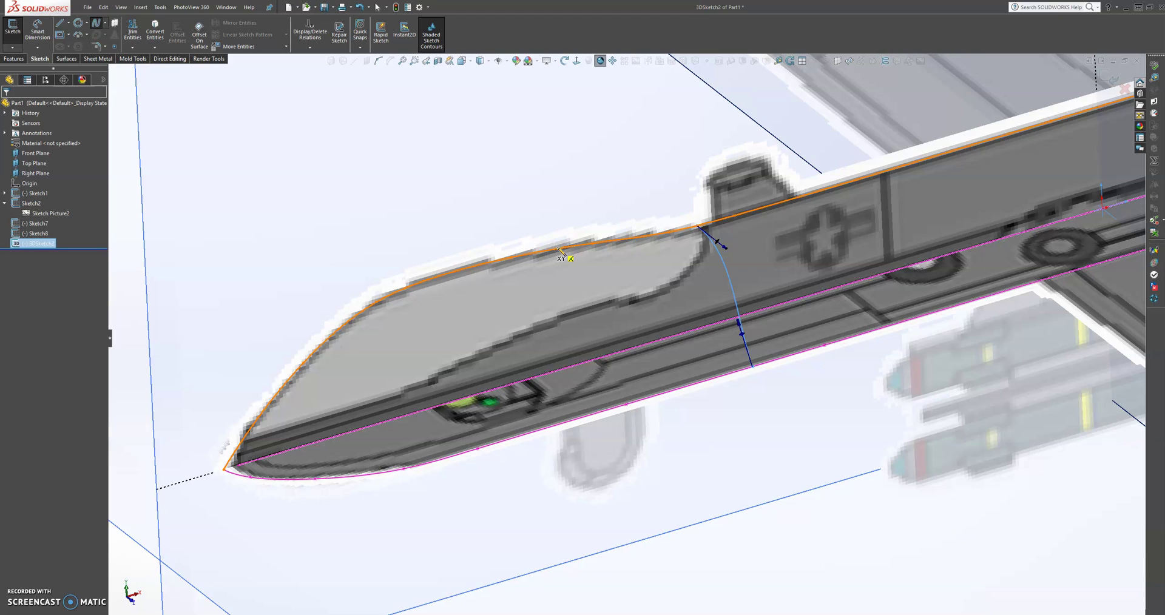
{"action": "left_click_drag", "start_coordinate": [559, 250], "coordinate": [617, 423]}
{"action": "key", "text": "Escape"}
{"action": "scroll", "coordinate": [617, 423], "scroll_direction": "up", "scroll_amount": 5}
{"action": "middle_click_drag", "start_coordinate": [606, 417], "coordinate": [660, 366]}
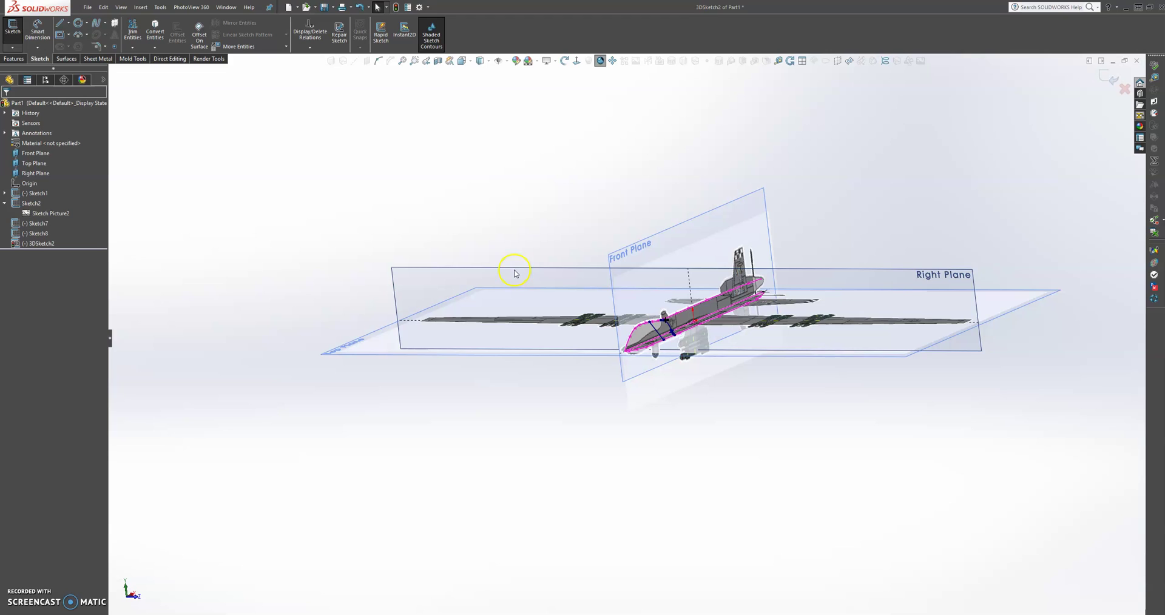
Step: View Right Plane from its flipped side, bend the new spline, and set its top tangent Along Z
{"action": "left_click", "coordinate": [921, 278]}
{"action": "left_click", "coordinate": [575, 61]}
{"action": "left_click", "coordinate": [574, 62]}
{"action": "scroll", "coordinate": [664, 375], "scroll_direction": "down", "scroll_amount": 8}
{"action": "scroll", "coordinate": [654, 364], "scroll_direction": "down", "scroll_amount": 2}
{"action": "left_click", "coordinate": [757, 311]}
{"action": "left_click_drag", "start_coordinate": [753, 305], "coordinate": [825, 224]}
{"action": "left_click", "coordinate": [786, 231]}
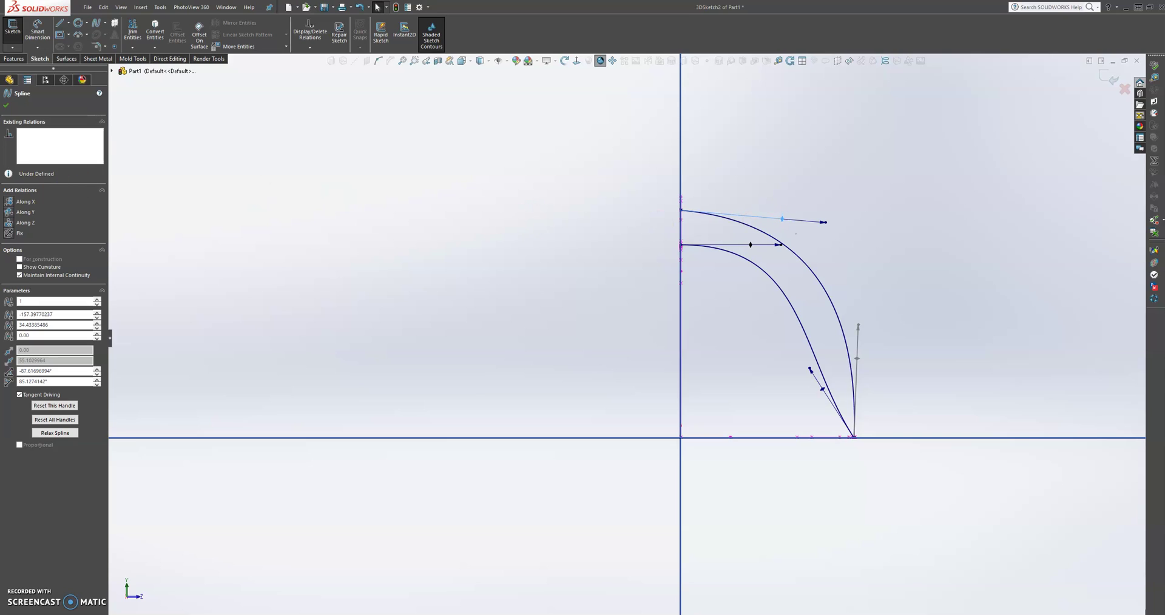
{"action": "left_click", "coordinate": [9, 223]}
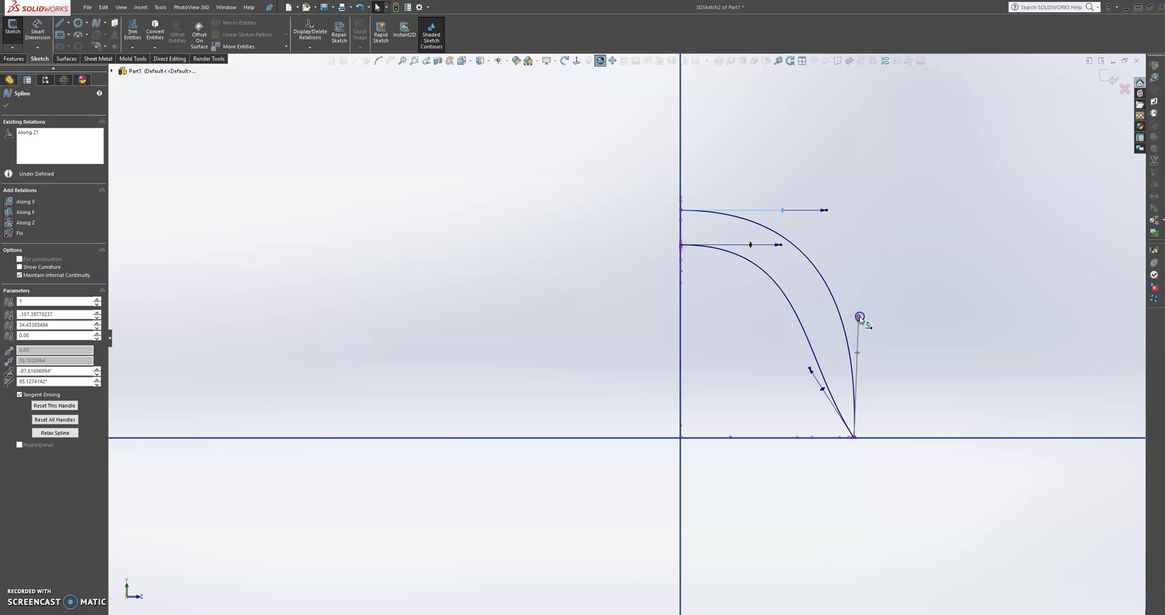
Step: Reshape the arc's lower end and fine-tune the top tangent length to match the first spline
{"action": "left_click_drag", "start_coordinate": [859, 317], "coordinate": [801, 341]}
{"action": "left_click", "coordinate": [801, 228]}
{"action": "mouse_move", "coordinate": [779, 212]}
{"action": "left_mouse_down"}
{"action": "mouse_move", "coordinate": [800, 215]}
{"action": "mouse_move", "coordinate": [783, 212]}
{"action": "left_mouse_up"}
{"action": "left_click", "coordinate": [865, 276]}
{"action": "middle_click_drag", "start_coordinate": [812, 279], "coordinate": [765, 285]}
{"action": "scroll", "coordinate": [574, 357], "scroll_direction": "up", "scroll_amount": 5}
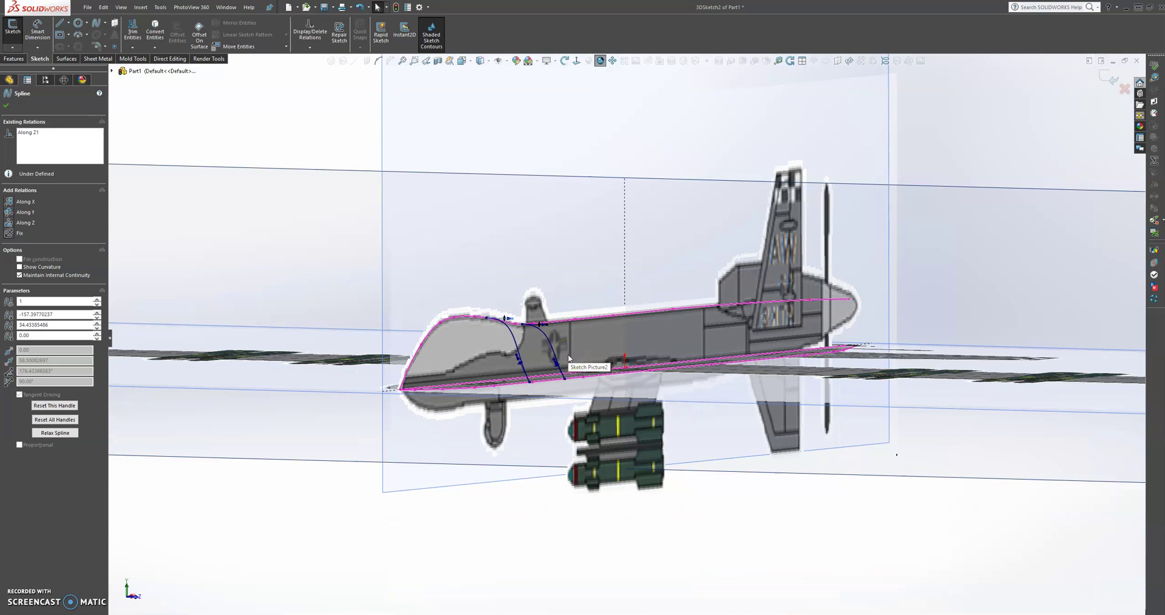
{"action": "left_click", "coordinate": [726, 280]}
{"action": "scroll", "coordinate": [726, 282], "scroll_direction": "down", "scroll_amount": 2}
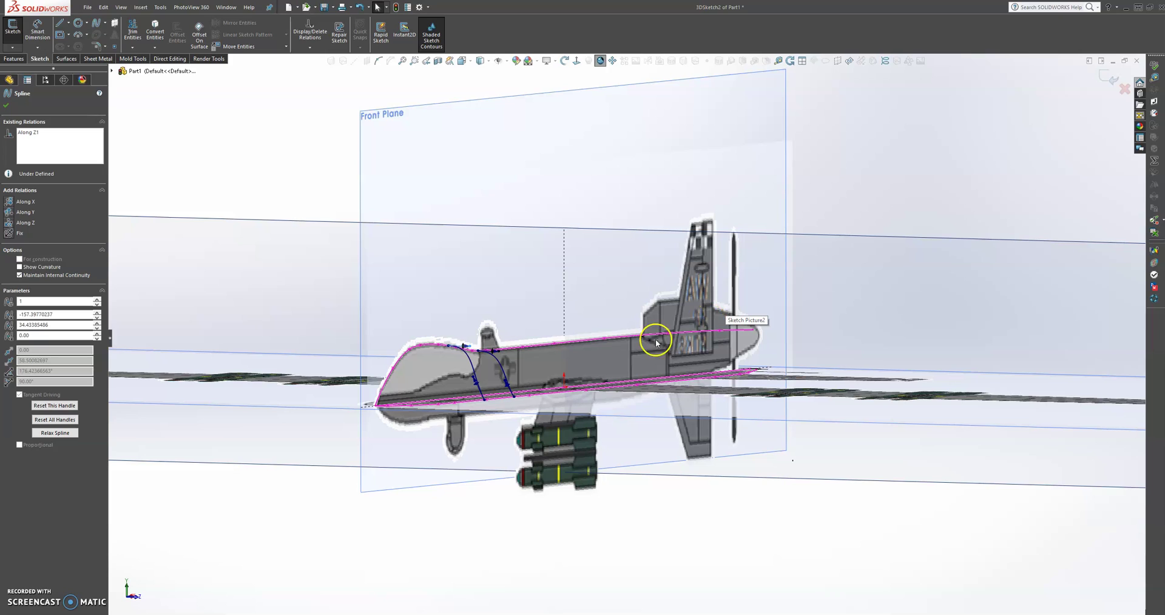